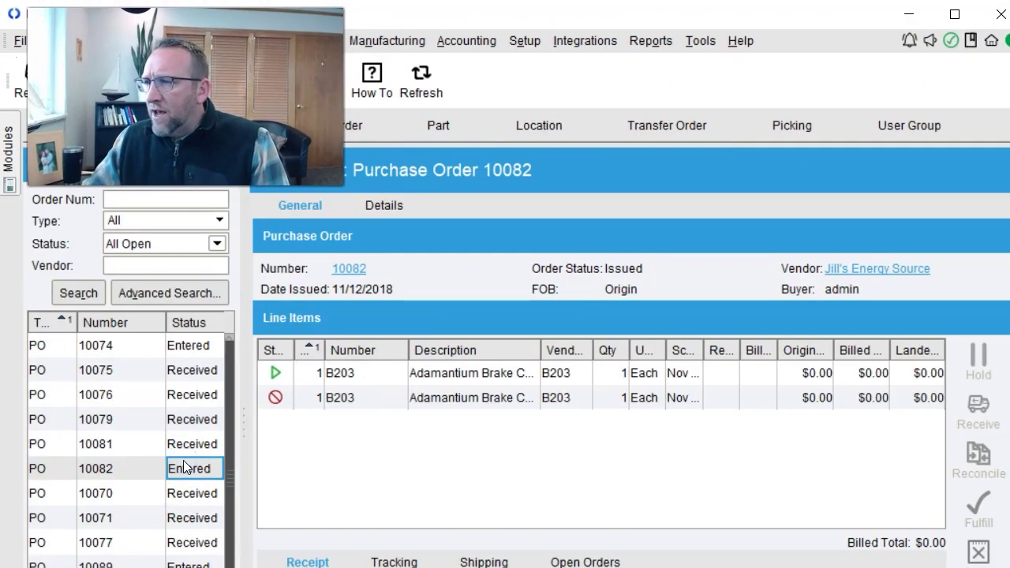
# Preview the empty Receiving Label Custom report for PO 10082's first B203 line, then receive that line.
pyautogui.click(479, 374)
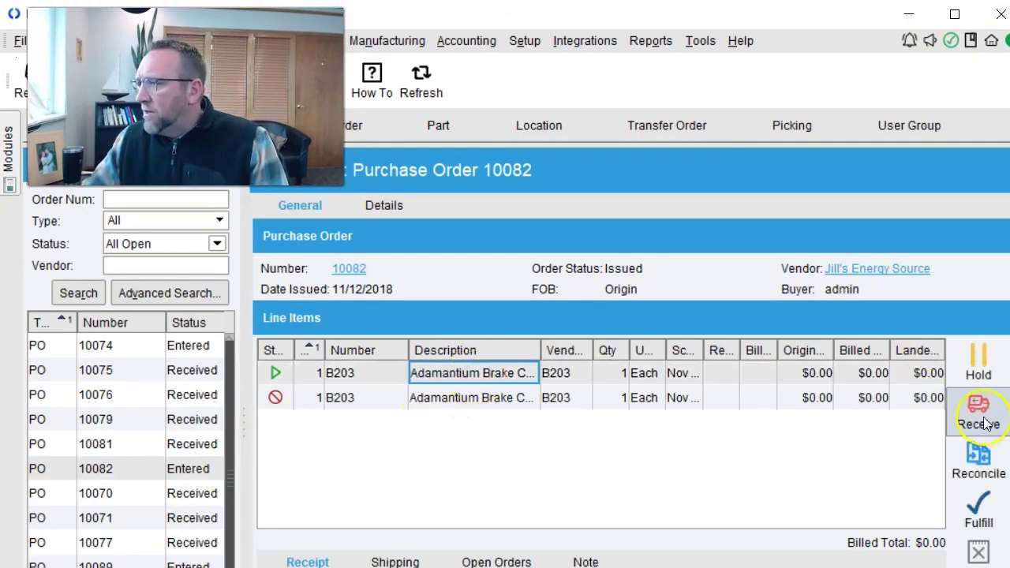
pyautogui.click(649, 42)
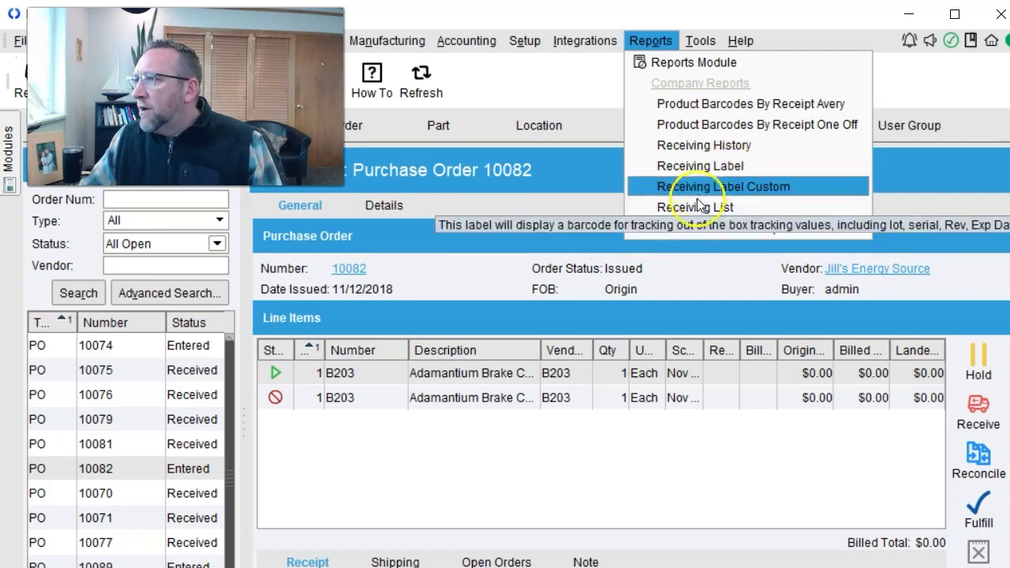
pyautogui.click(699, 188)
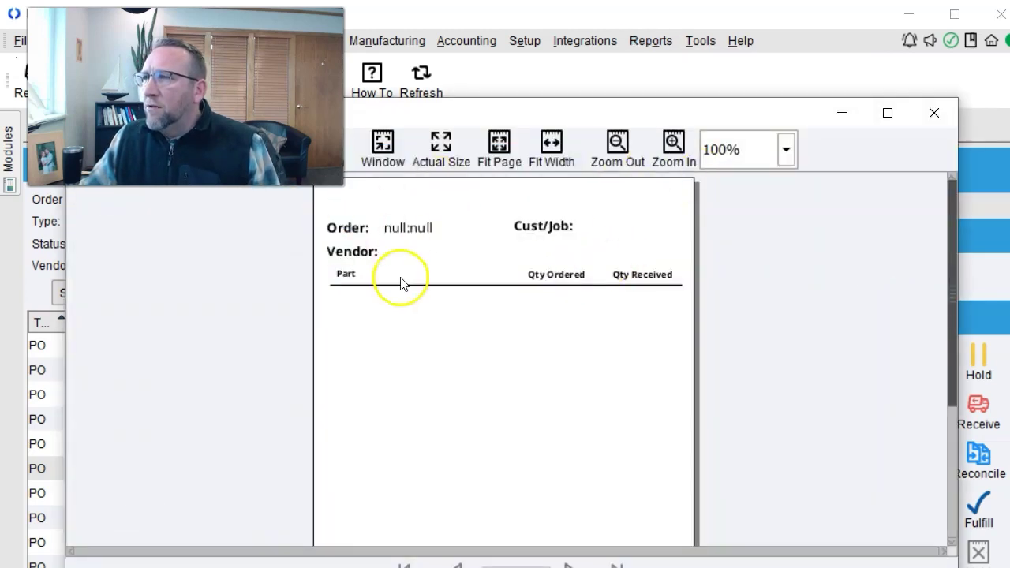
pyautogui.click(933, 112)
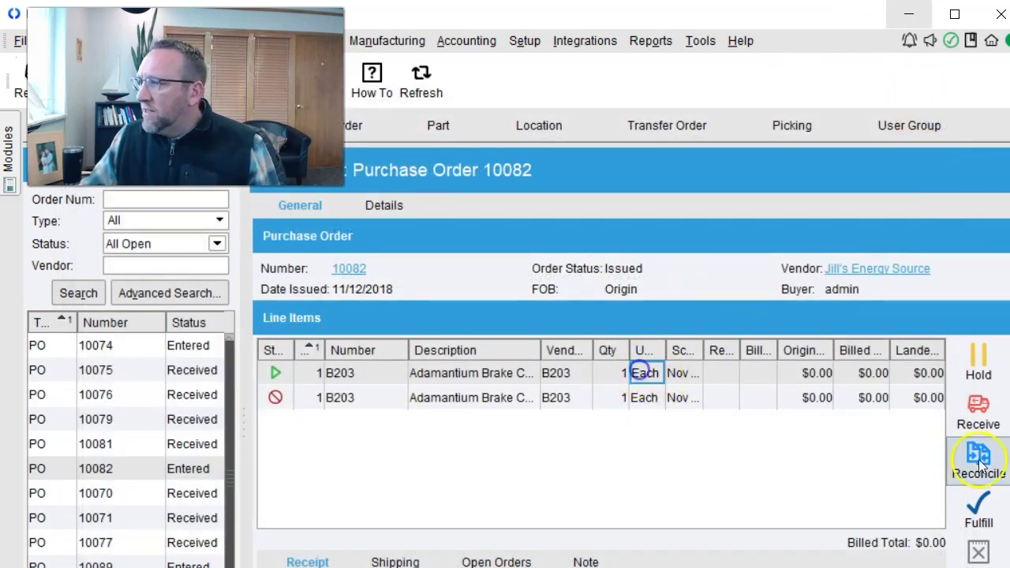
pyautogui.click(978, 406)
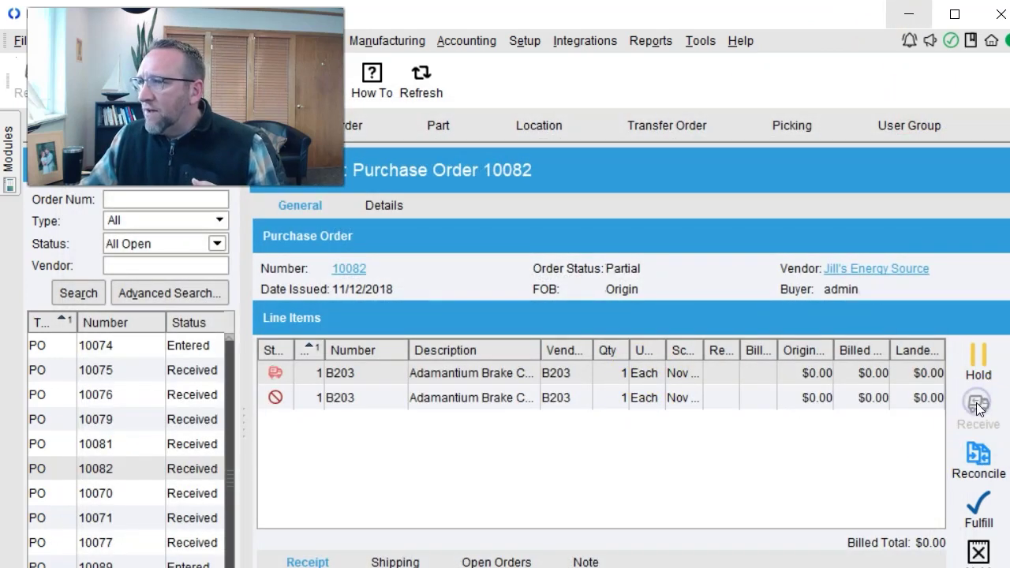
pyautogui.click(648, 40)
pyautogui.click(702, 187)
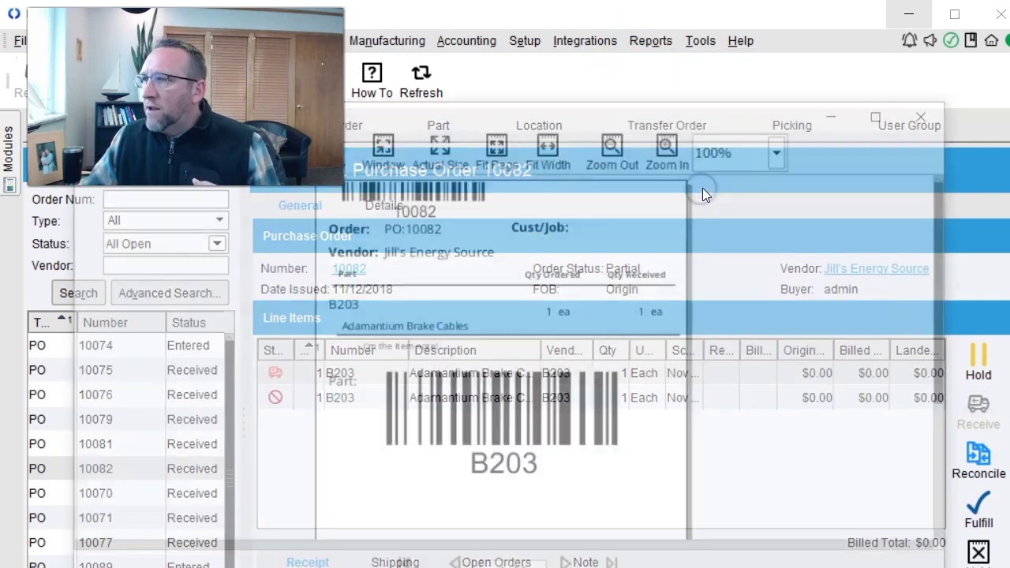
pyautogui.scroll(-1, 682, 331)
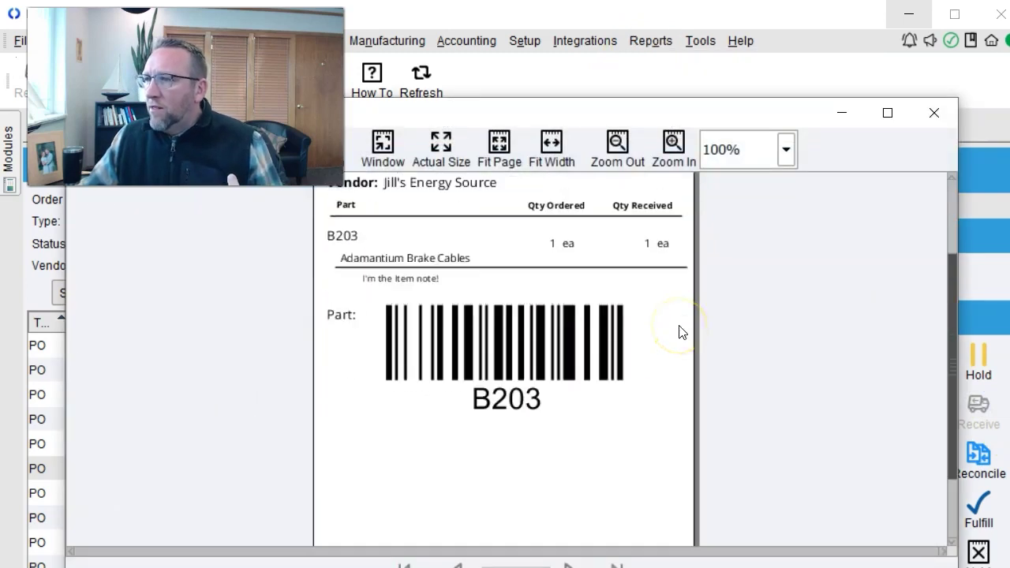
pyautogui.scroll(1, 682, 331)
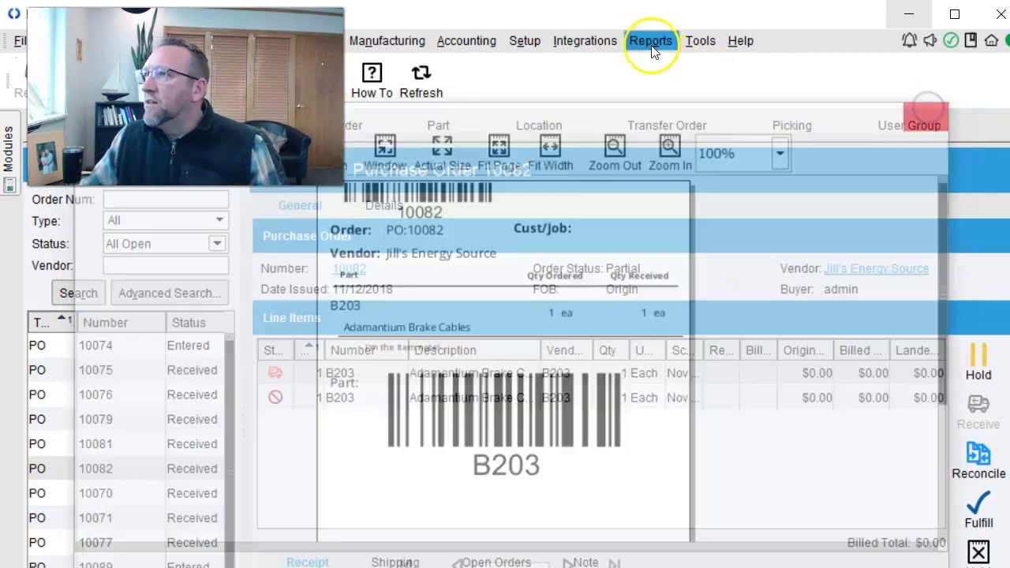
pyautogui.click(651, 40)
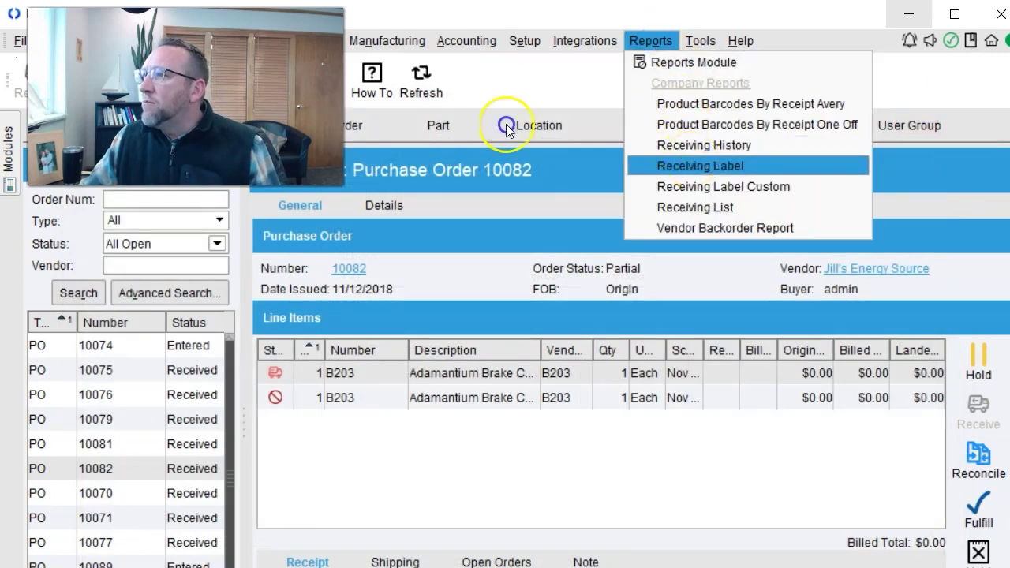
pyautogui.click(688, 164)
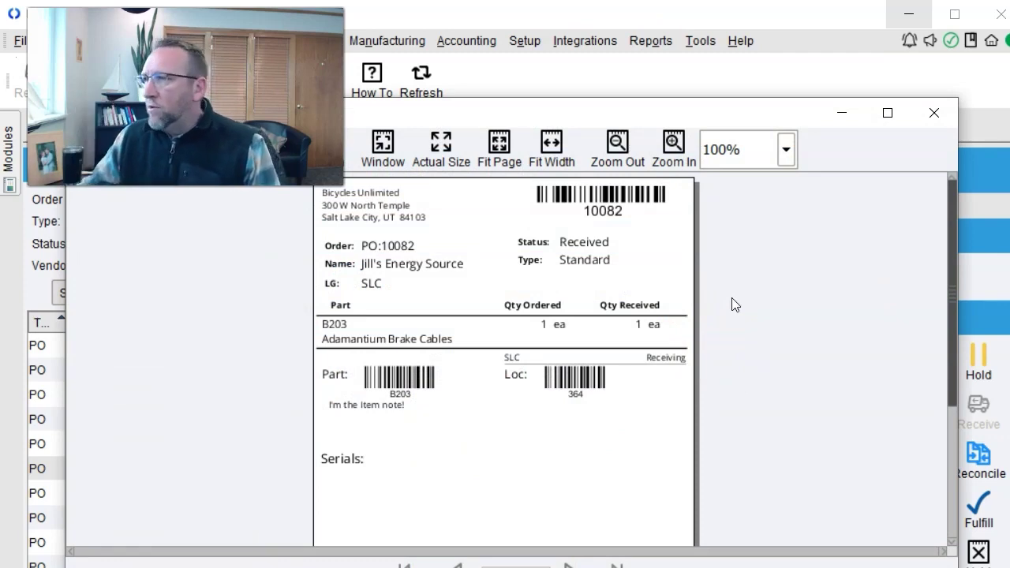
pyautogui.click(933, 113)
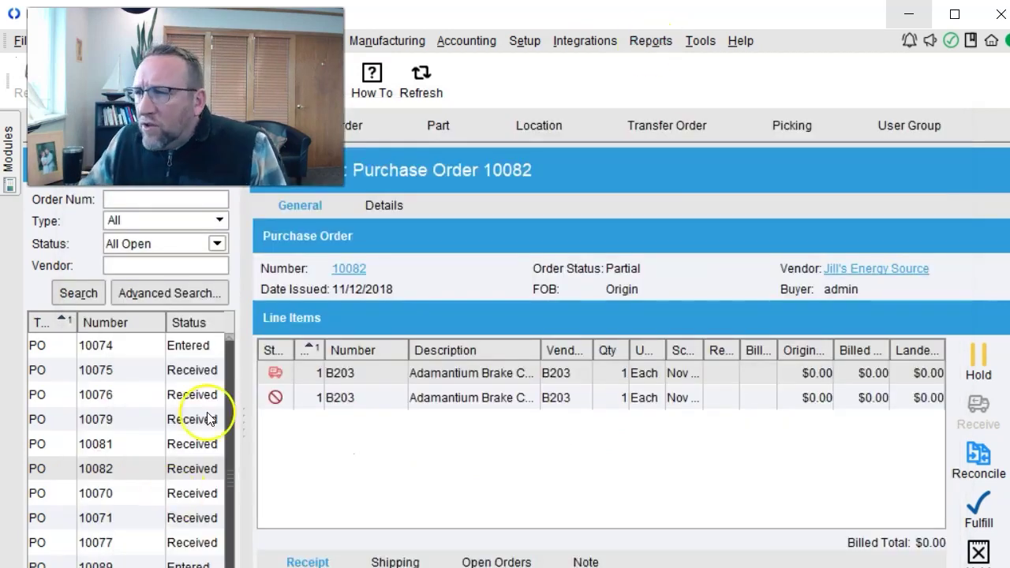
# Load PO 10074 and preview its Receiving List showing LI-SW Body with 3 pk to receive.
pyautogui.doubleClick(221, 556)
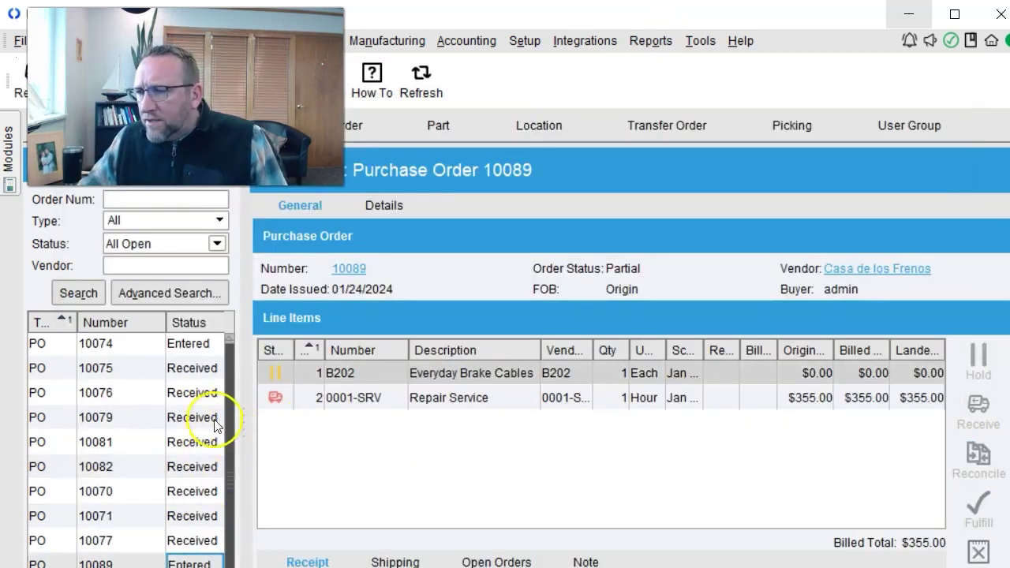
pyautogui.click(126, 347)
pyautogui.click(650, 374)
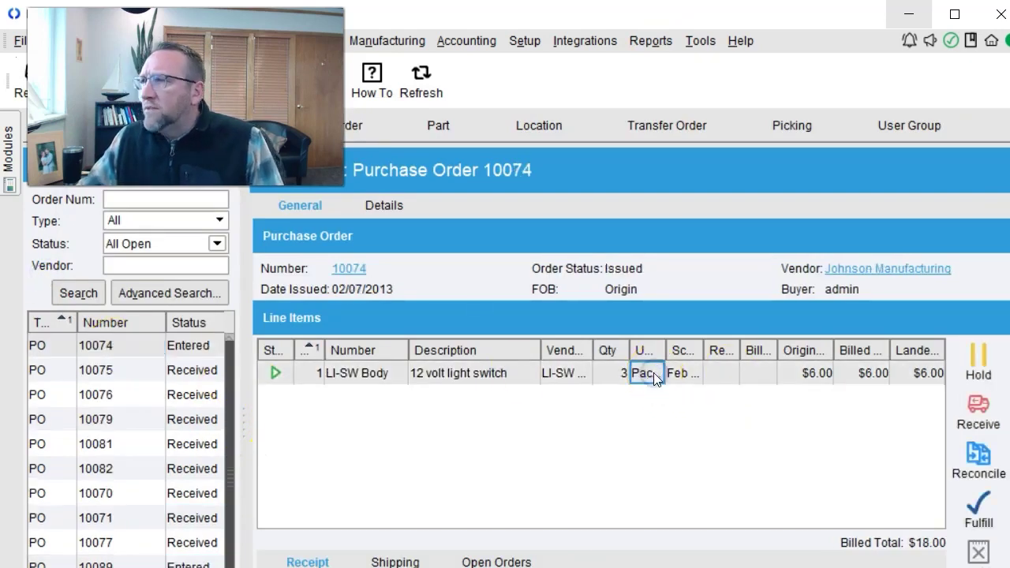
pyautogui.click(650, 39)
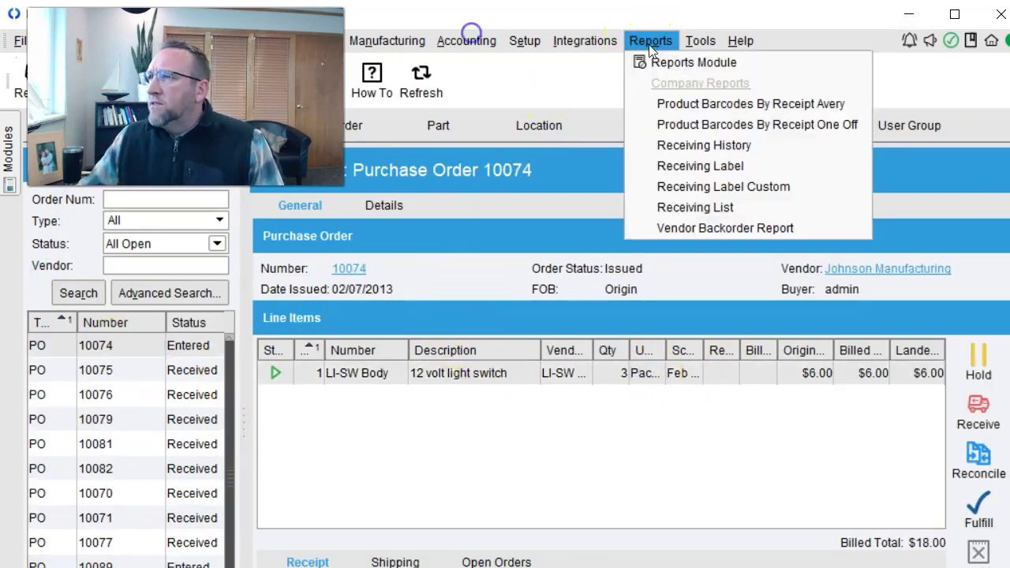
pyautogui.click(713, 207)
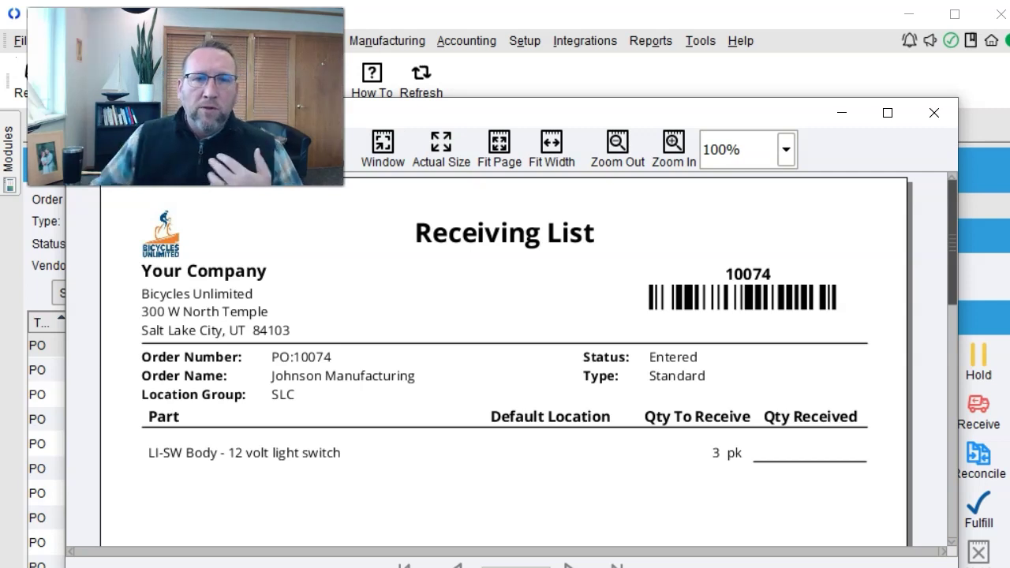
pyautogui.hotkey('alt', 'Tab')
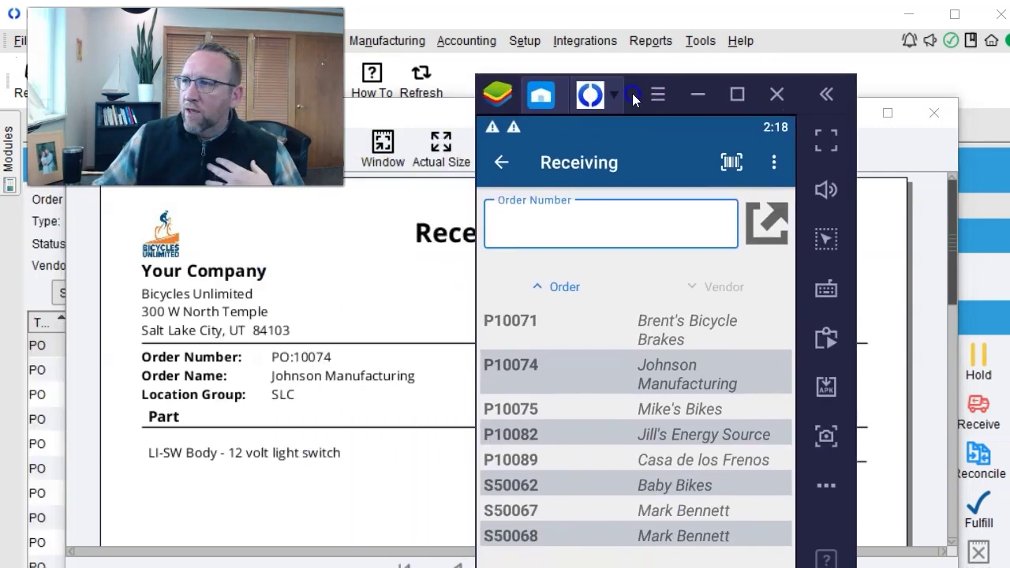
pyautogui.moveTo(637, 87); pyautogui.dragTo(2, 297)
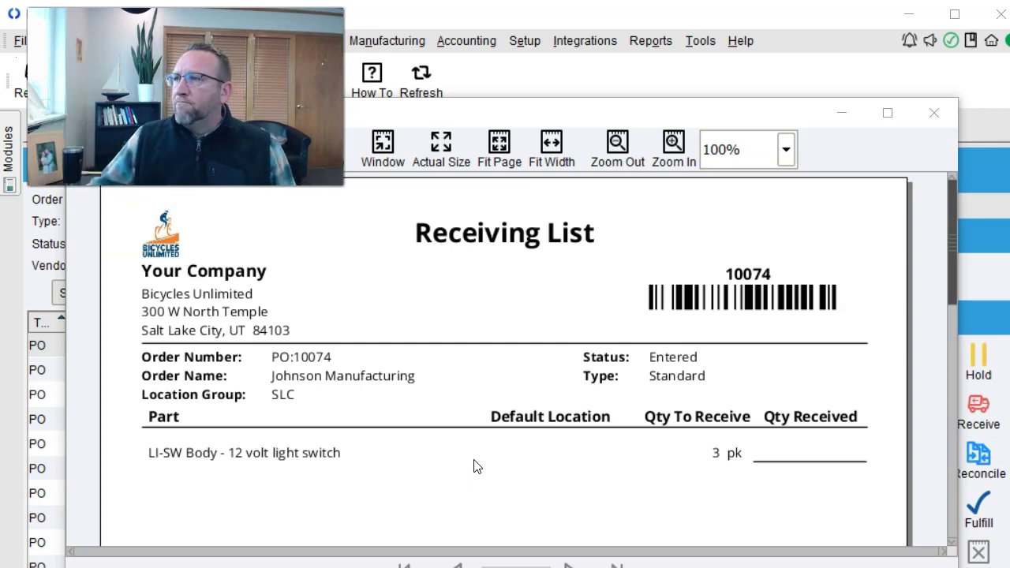
# Run Product Barcodes By Receipt Avery with PO Number 10074 and close the blank preview.
pyautogui.click(934, 113)
pyautogui.click(649, 40)
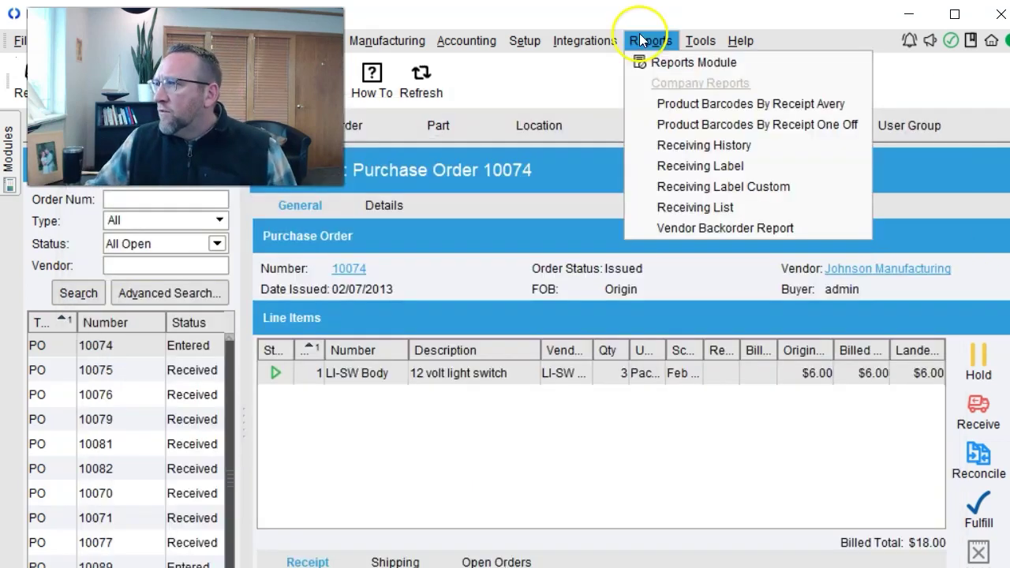
pyautogui.click(684, 104)
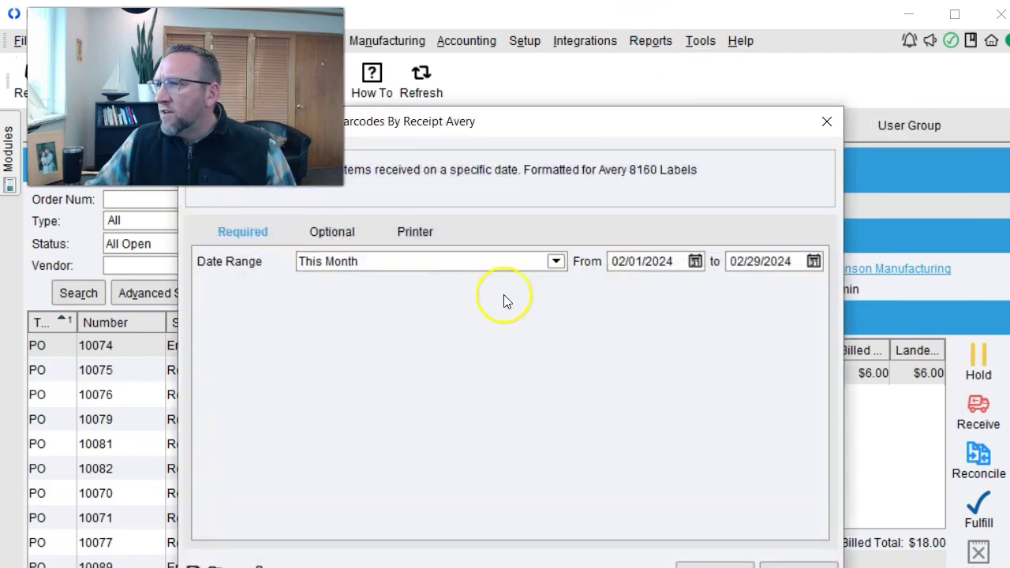
pyautogui.click(339, 237)
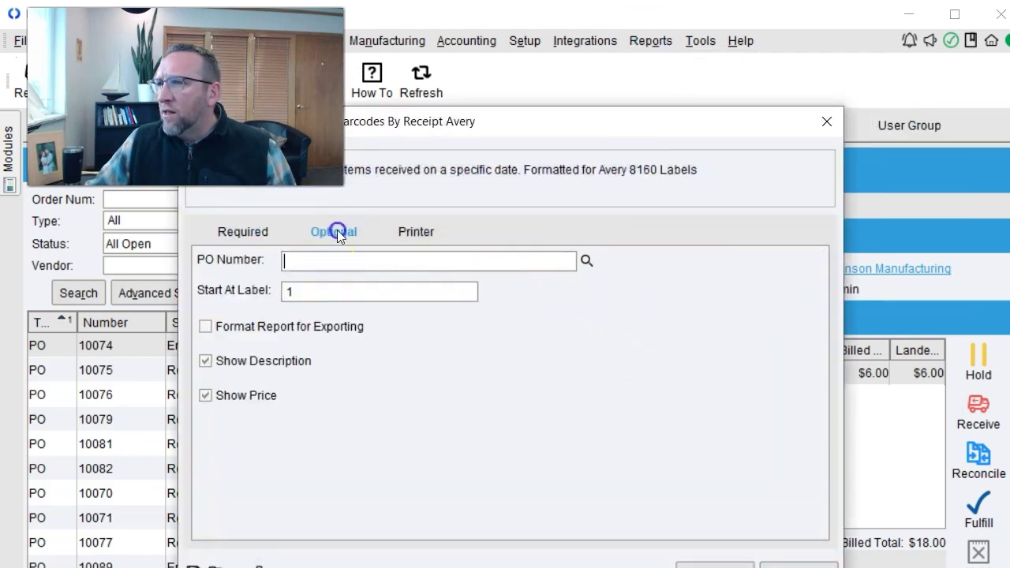
pyautogui.click(401, 89)
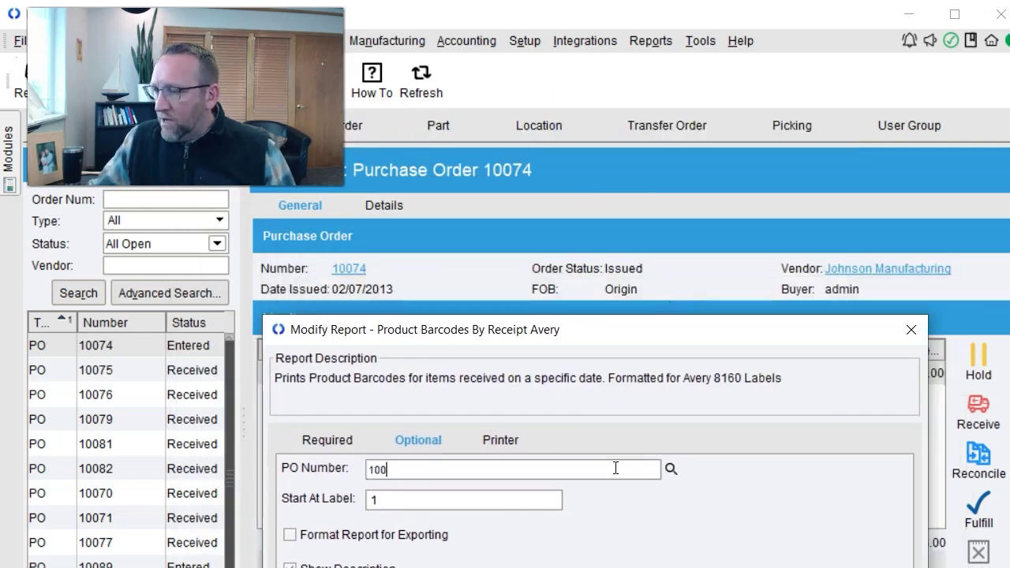
pyautogui.moveTo(599, 334); pyautogui.dragTo(653, 41)
pyautogui.press('Return')
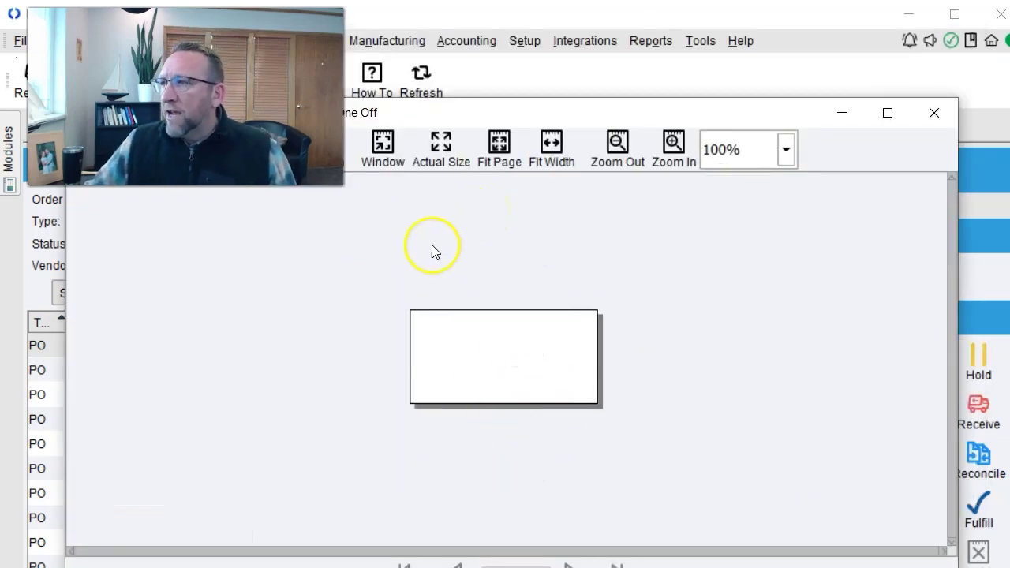
pyautogui.click(936, 112)
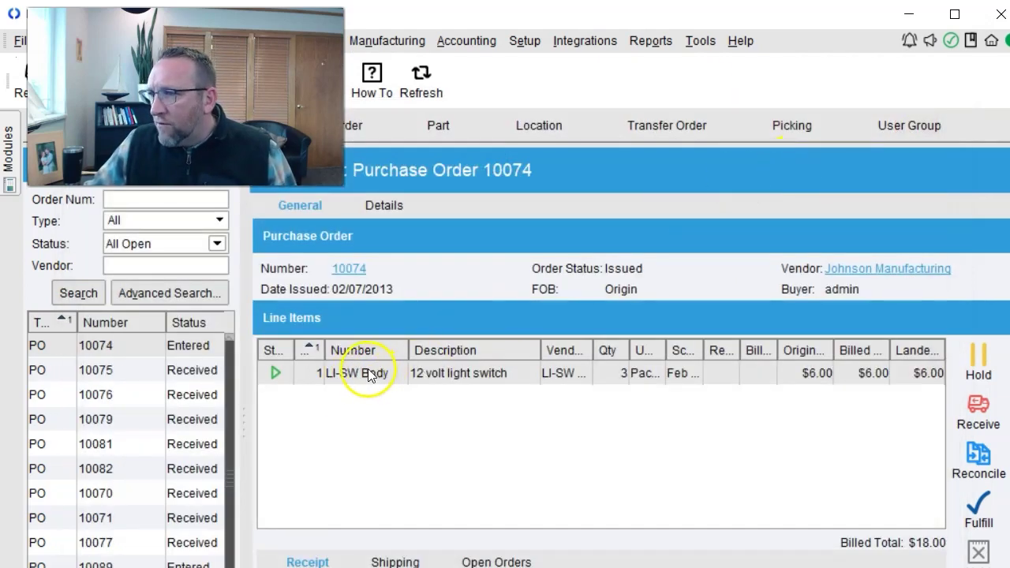
# Review the LI-SW Body part's Details and General tabs, then return to receiving PO 10074.
pyautogui.click(650, 40)
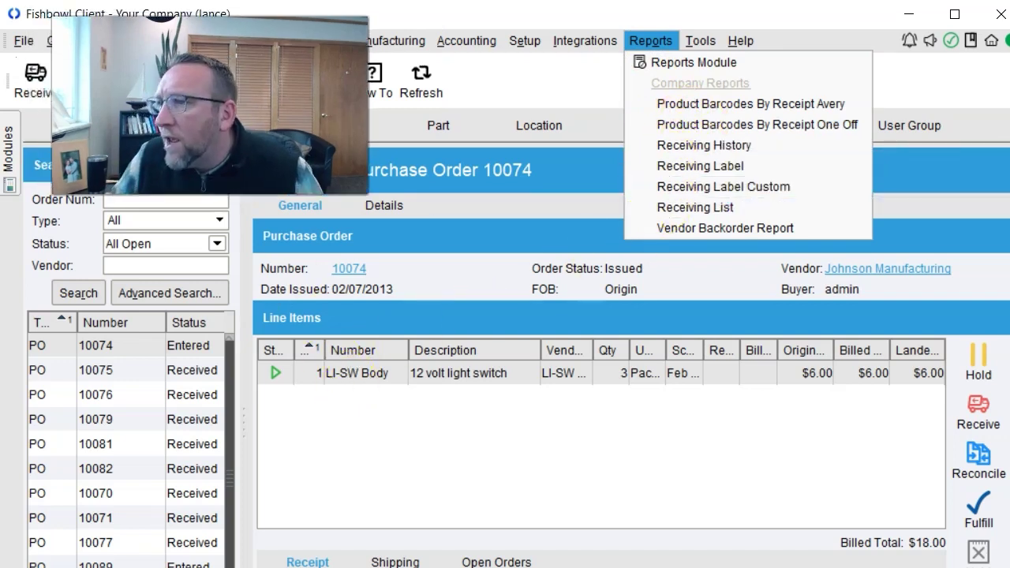
pyautogui.press('Escape')
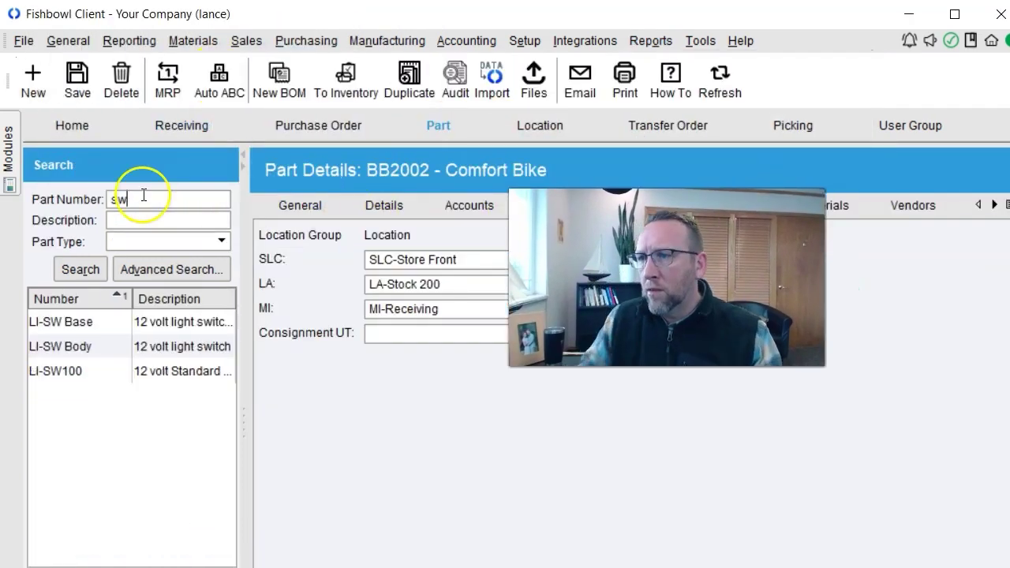
pyautogui.click(63, 345)
pyautogui.click(508, 390)
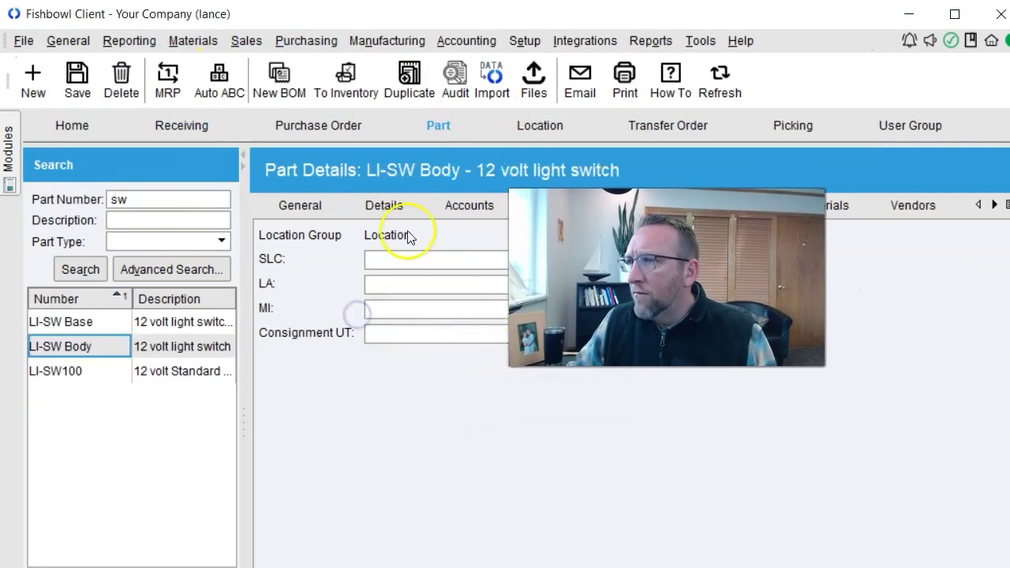
pyautogui.click(374, 209)
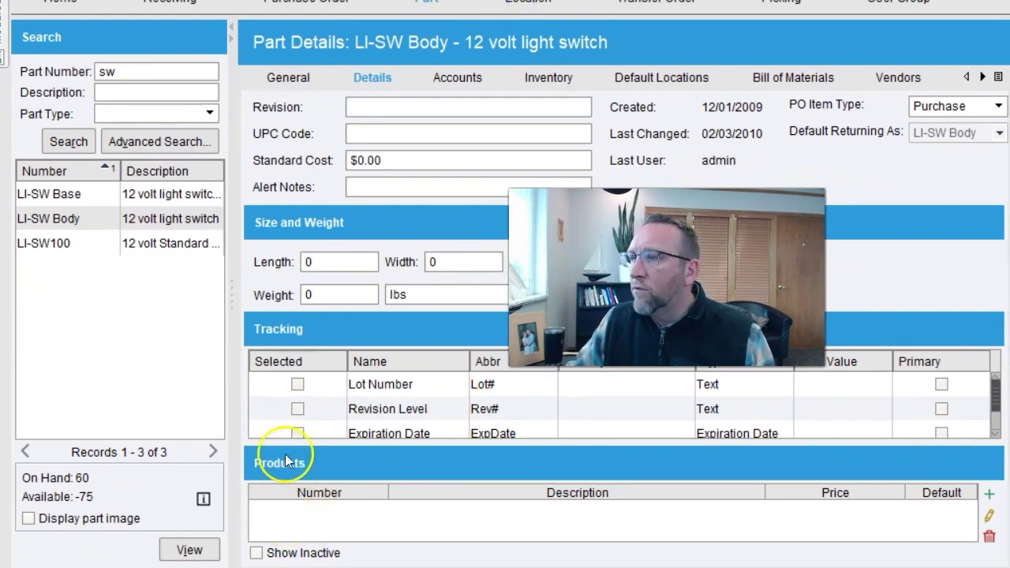
pyautogui.click(287, 78)
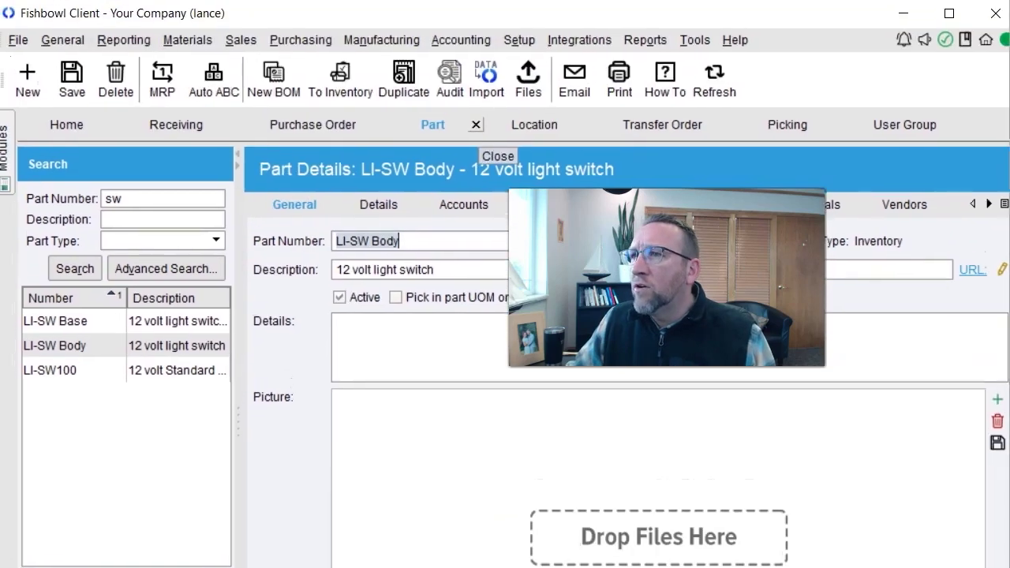
pyautogui.click(179, 122)
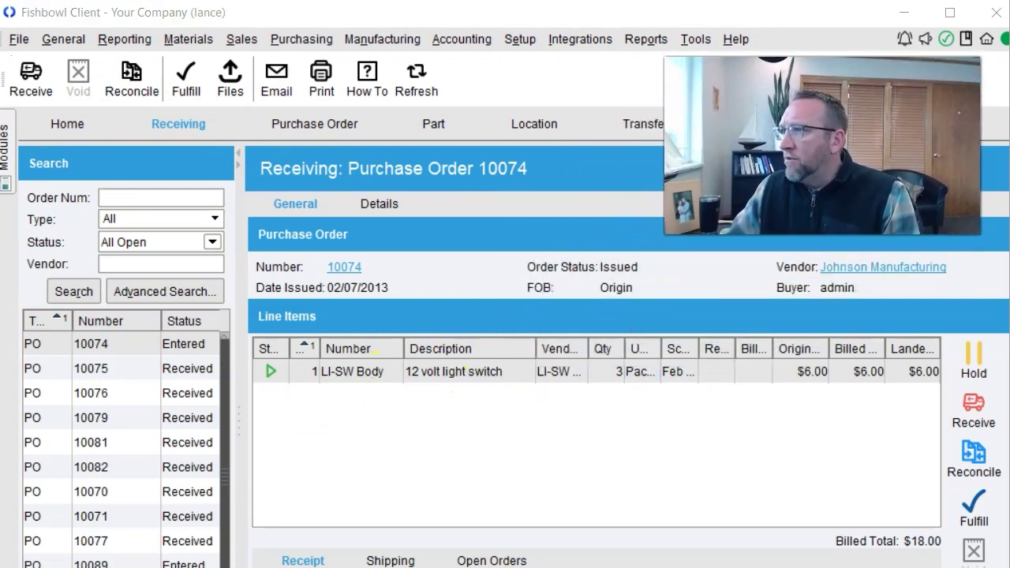
# Preview the Receiving Label Custom report for PO 10074 and close the blank result.
pyautogui.click(643, 40)
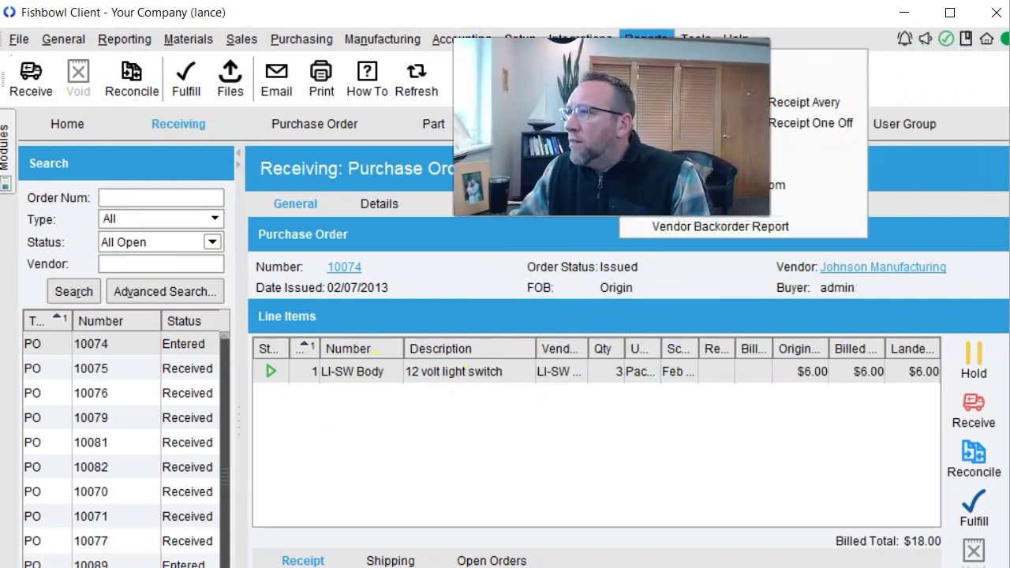
pyautogui.press('Escape')
pyautogui.click(645, 39)
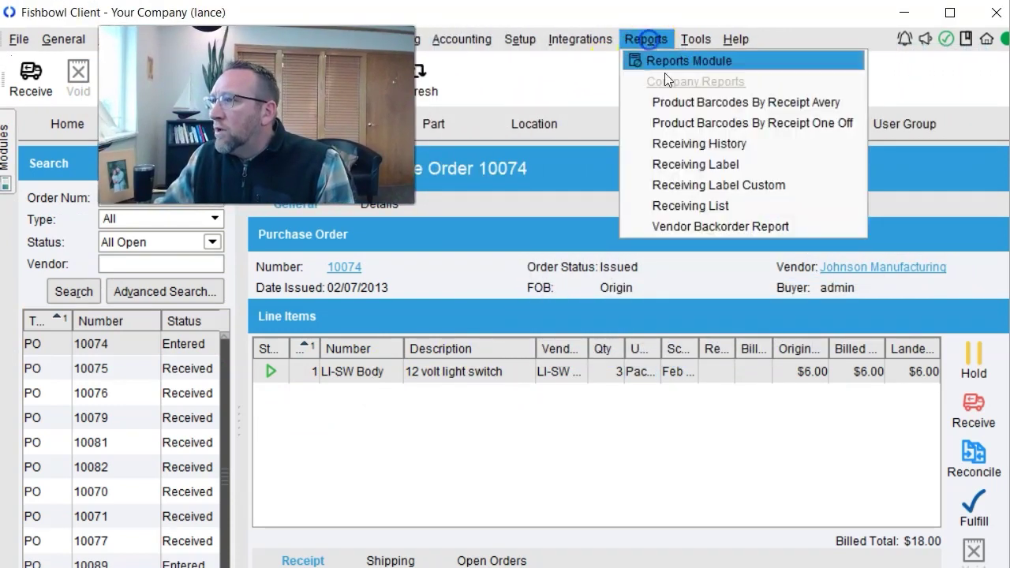
pyautogui.click(716, 187)
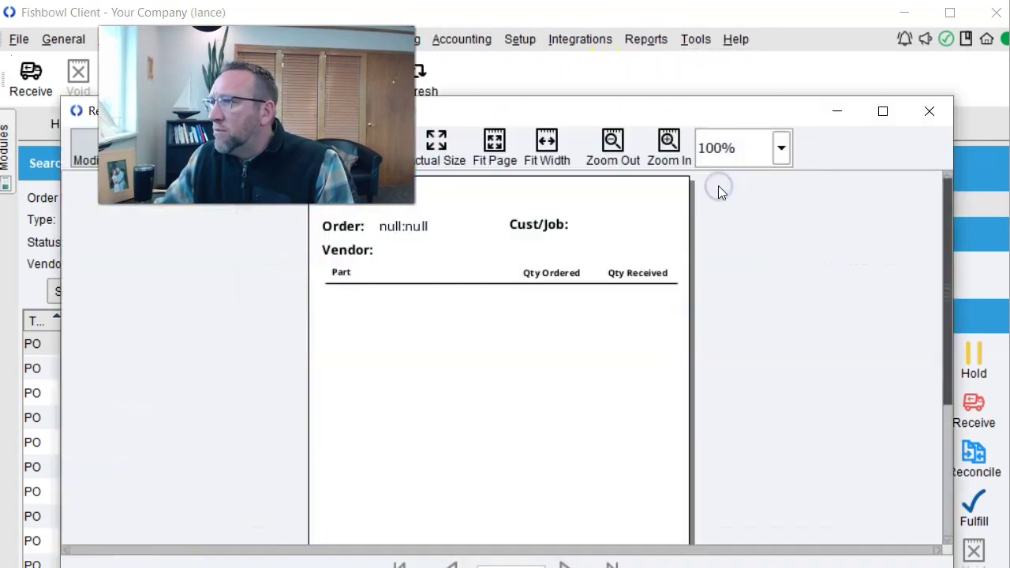
pyautogui.click(927, 111)
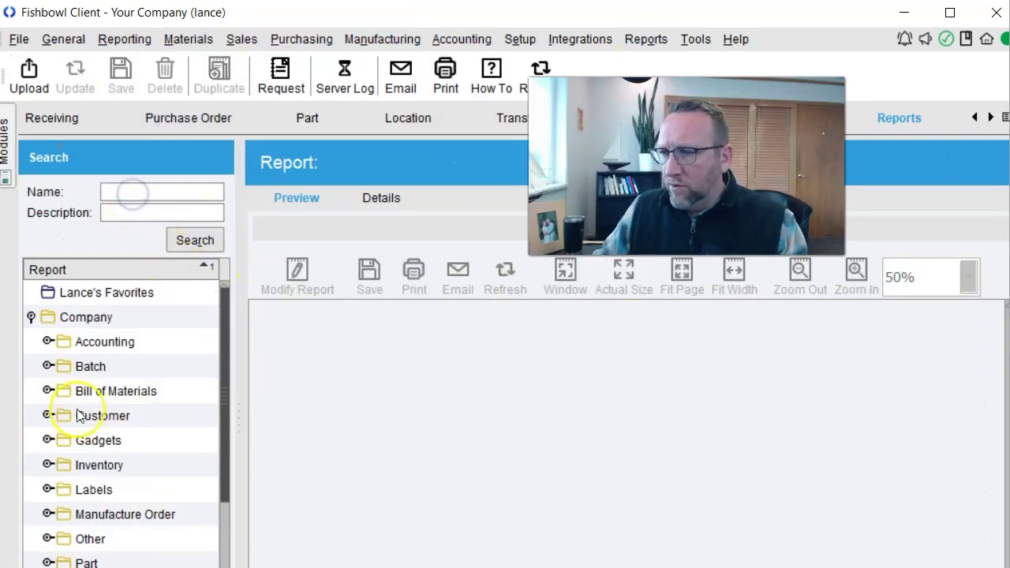
# Expand the Labels folder and view the Part Barcodes By PO One Off report's details.
pyautogui.click(47, 488)
pyautogui.moveTo(225, 321); pyautogui.dragTo(227, 391)
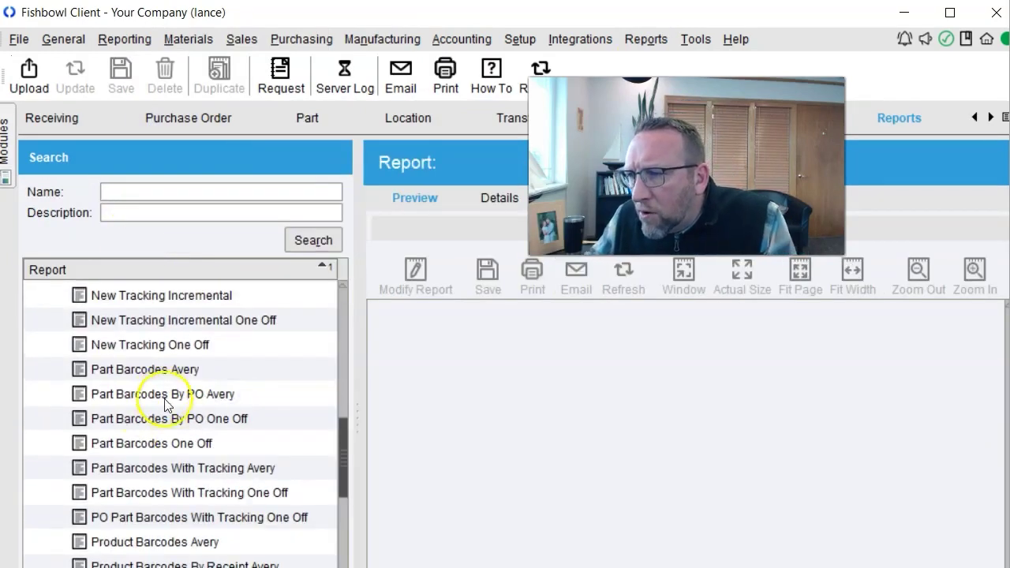
pyautogui.doubleClick(178, 418)
pyautogui.press('Escape')
pyautogui.click(494, 198)
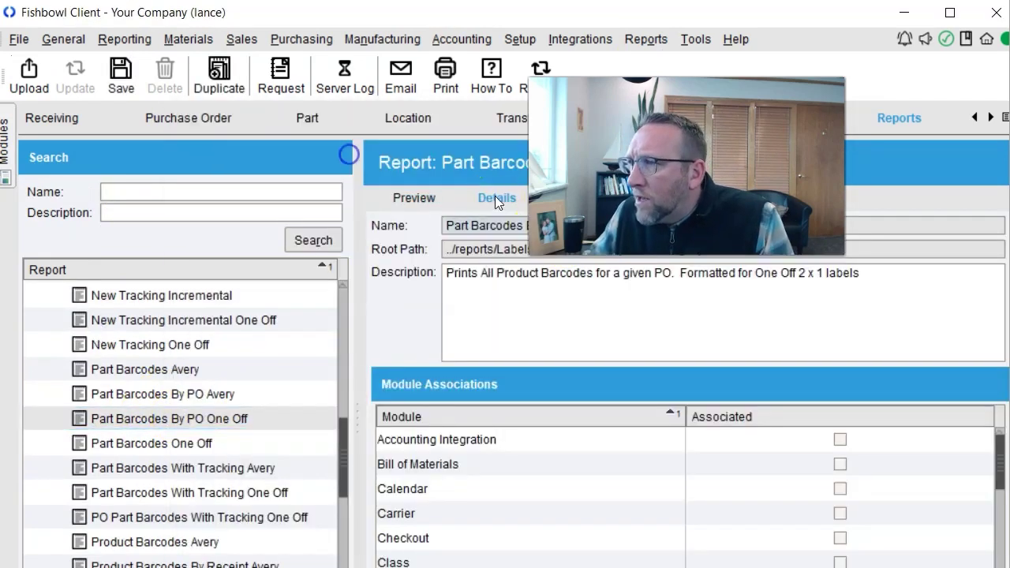
pyautogui.moveTo(1004, 457); pyautogui.dragTo(829, 523)
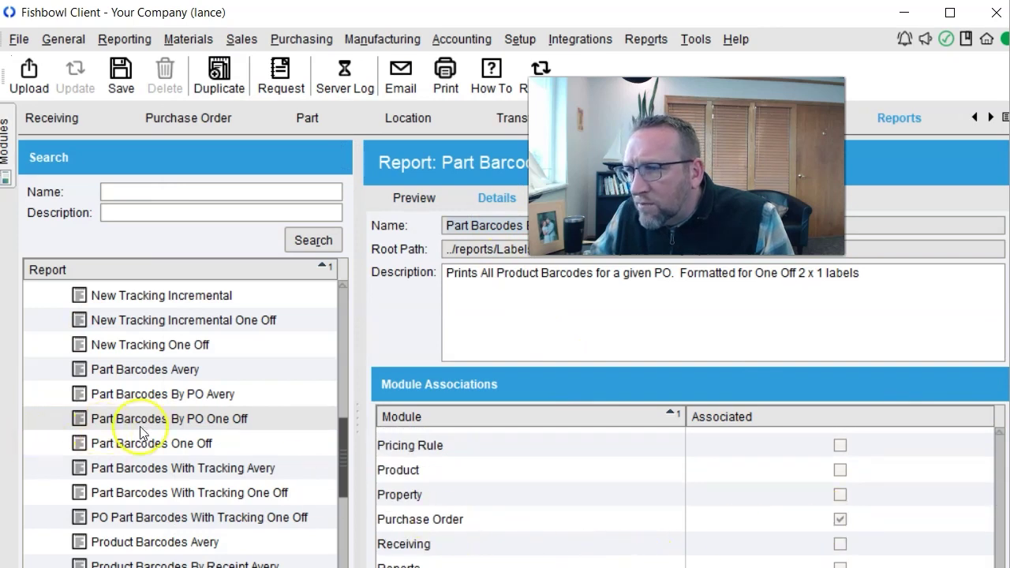
# Tick Receiving under Module Associations for Part Barcodes By PO Avery and save.
pyautogui.click(197, 395)
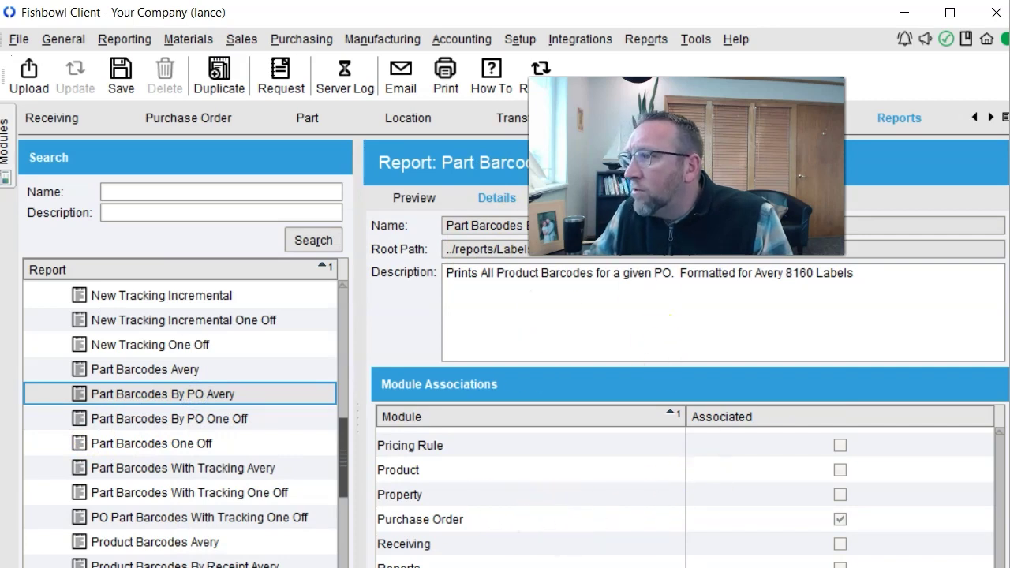
pyautogui.click(839, 544)
pyautogui.click(118, 71)
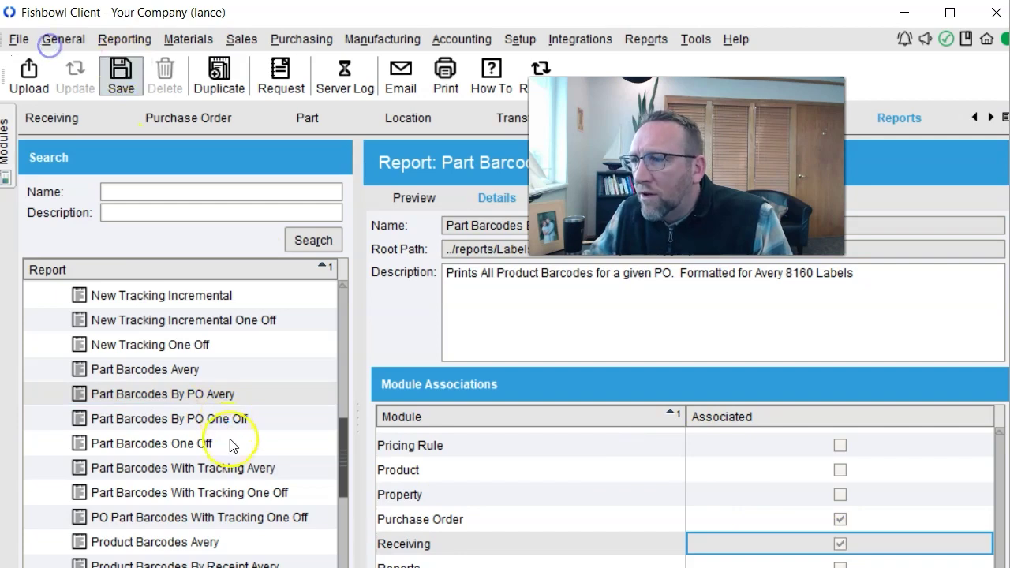
pyautogui.doubleClick(197, 418)
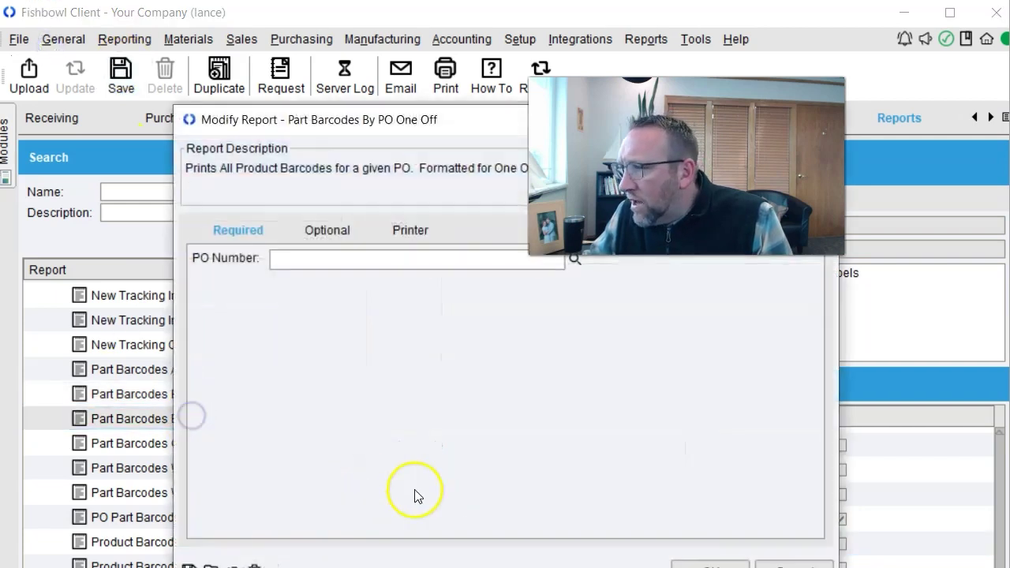
# Associate the One Off report with Receiving and preview its LI-SW Body label for PO 10074.
pyautogui.press('Escape')
pyautogui.click(839, 544)
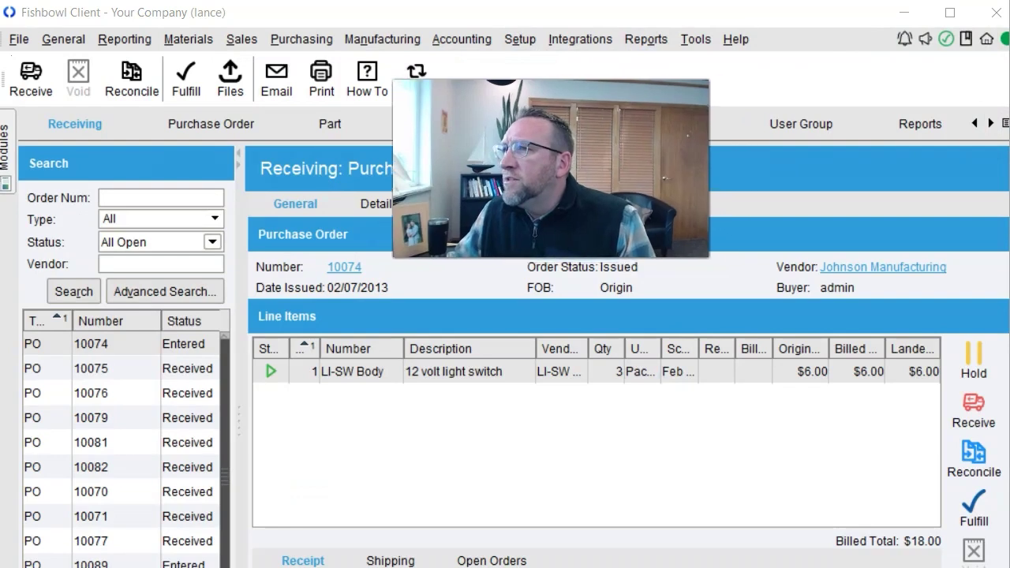
pyautogui.click(414, 82)
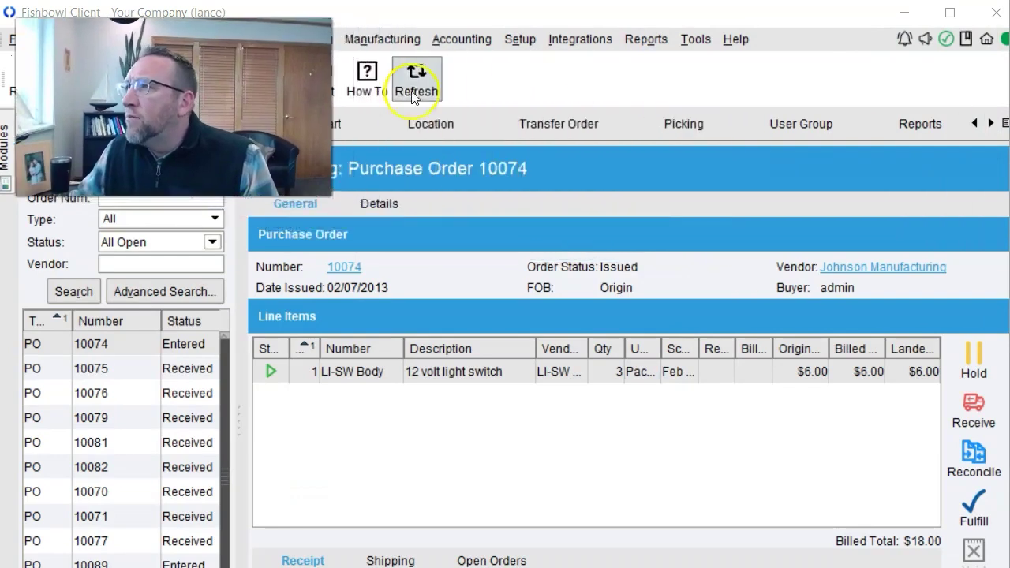
pyautogui.click(645, 38)
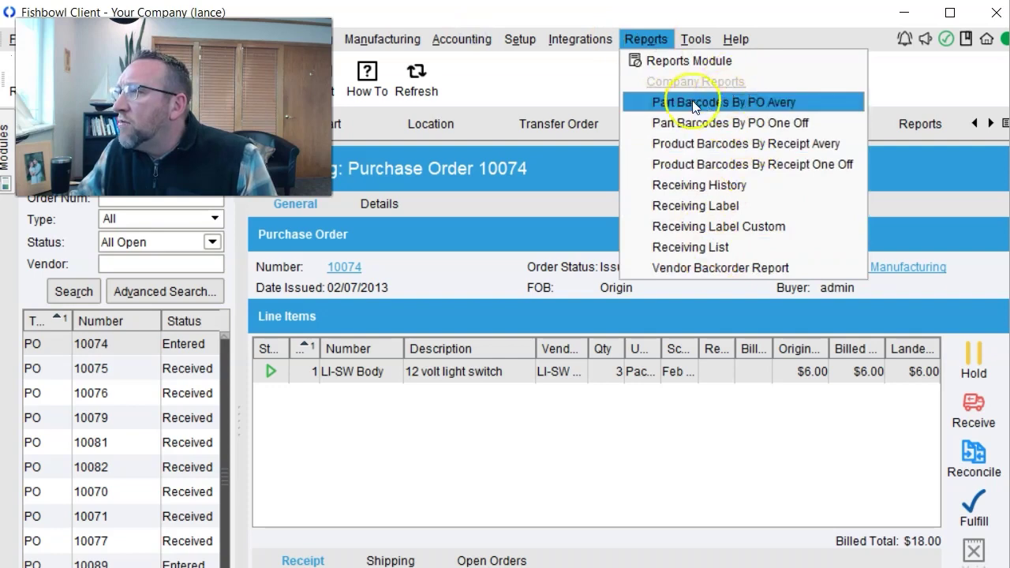
pyautogui.click(695, 120)
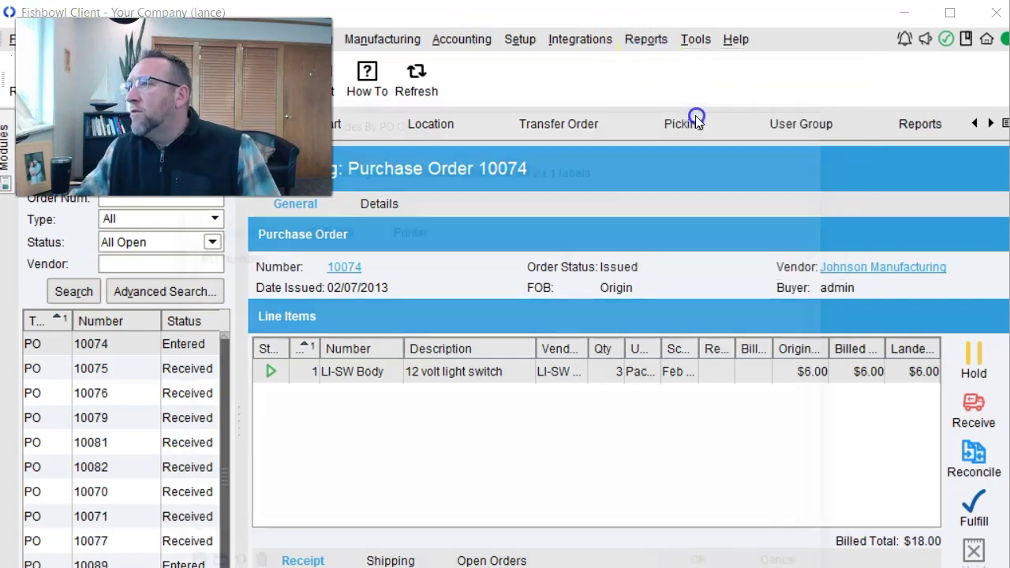
pyautogui.click(709, 562)
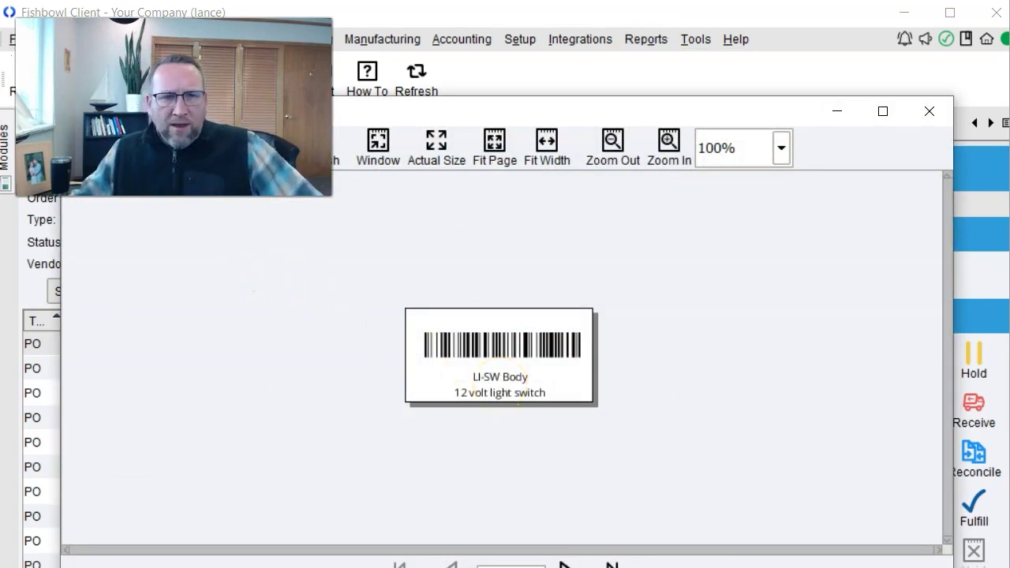
pyautogui.hotkey('alt', 'Tab')
pyautogui.moveTo(167, 258); pyautogui.dragTo(605, 39)
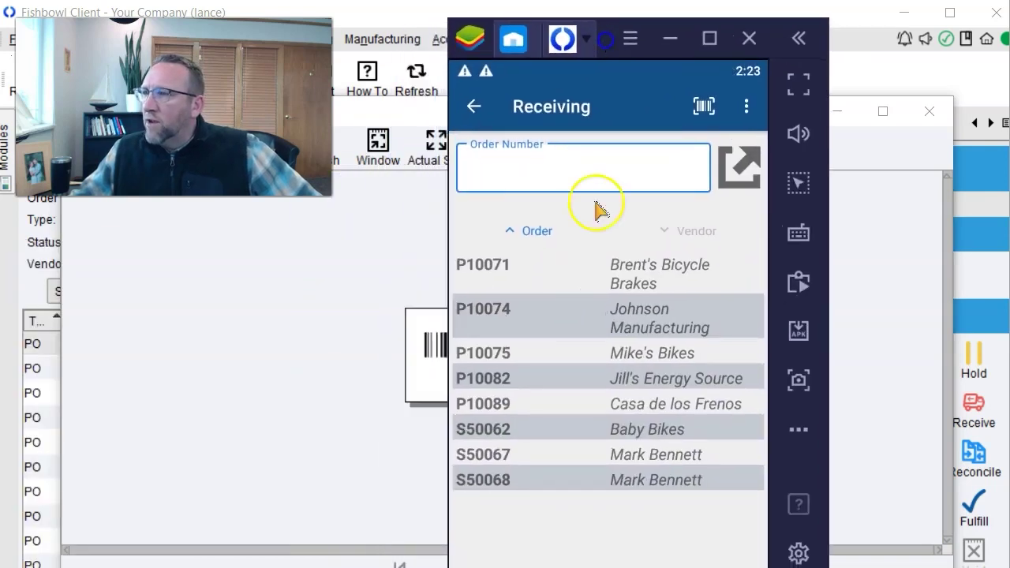
# In Fishbowl Go, open order P10089, pick the B202 brake cables line, and reveal Print.
pyautogui.click(488, 314)
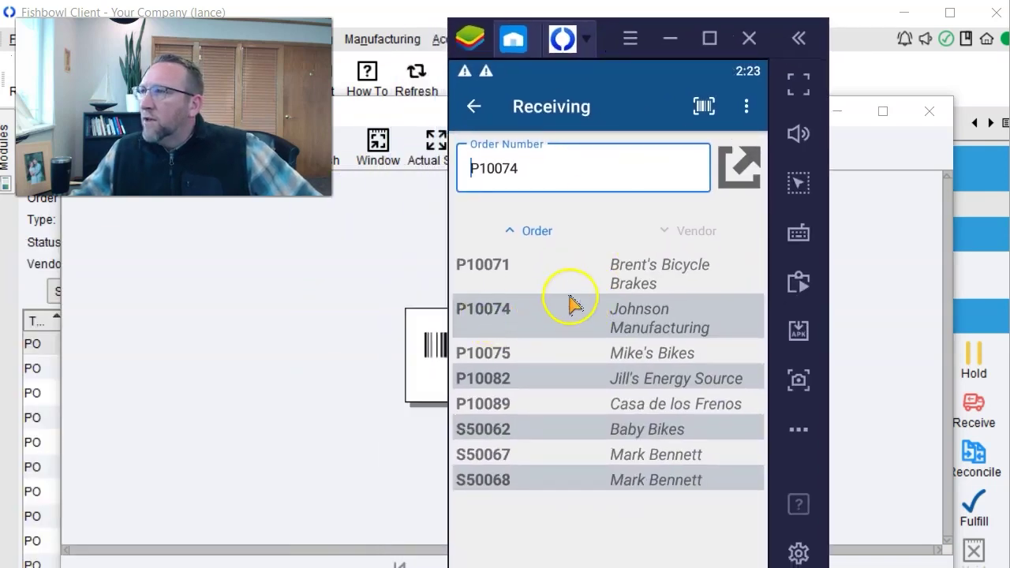
pyautogui.click(746, 106)
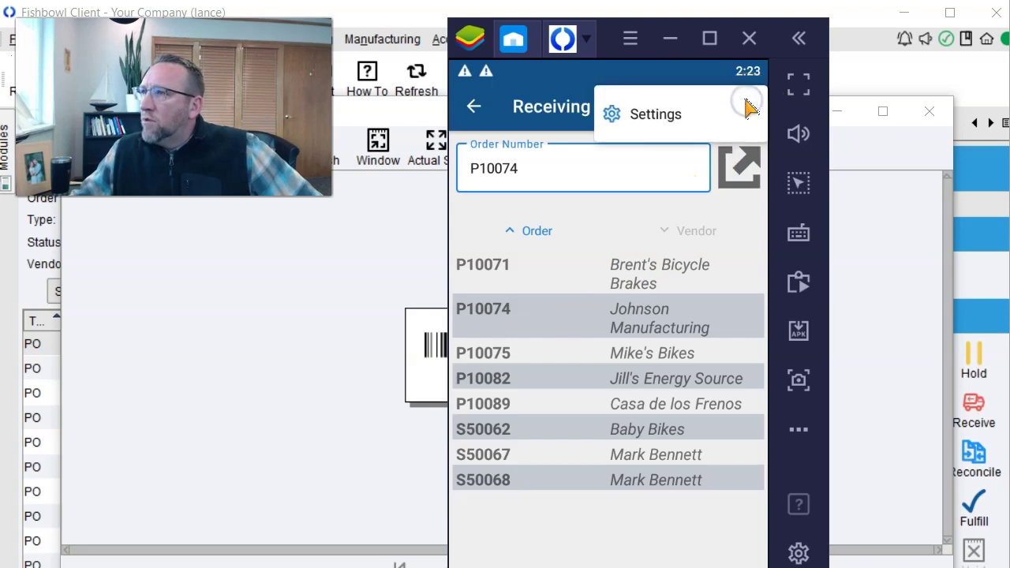
pyautogui.click(499, 347)
pyautogui.click(500, 348)
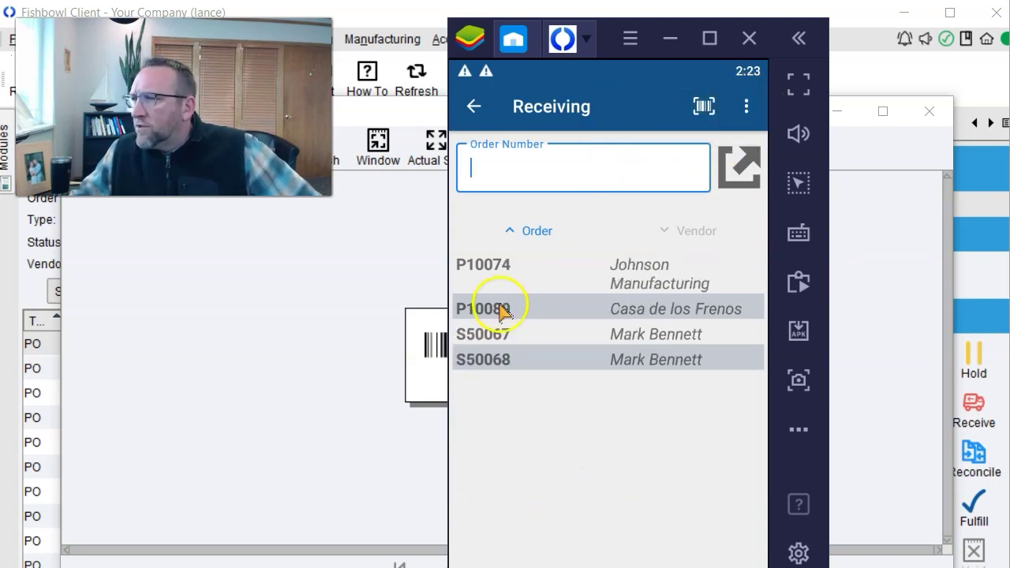
pyautogui.click(500, 309)
pyautogui.click(735, 165)
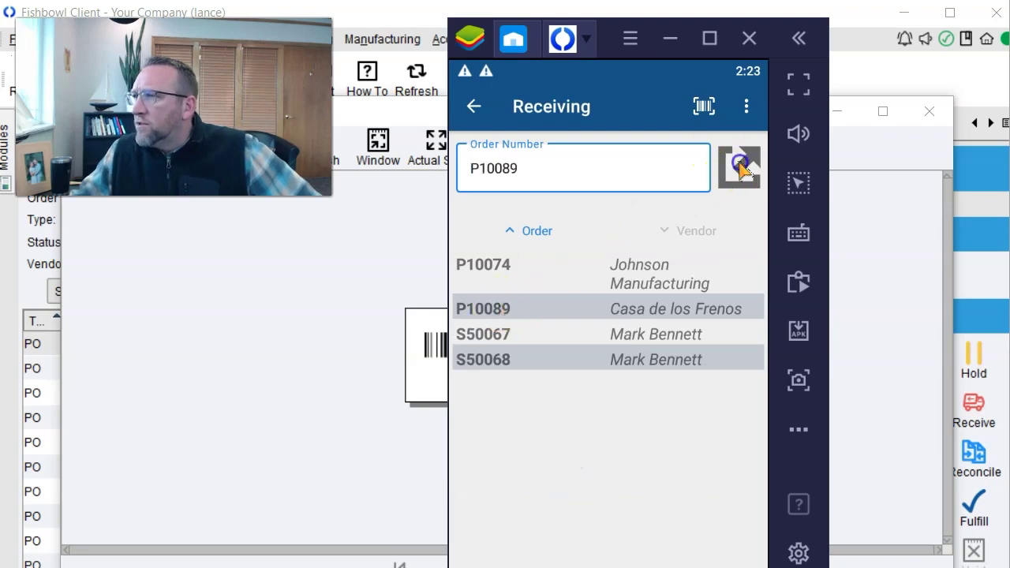
pyautogui.click(625, 265)
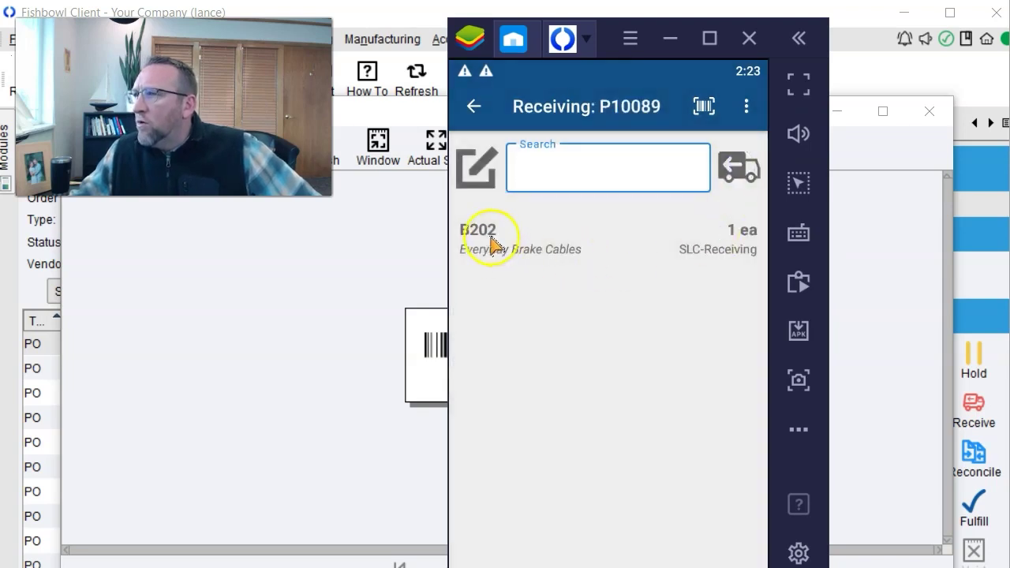
pyautogui.click(749, 105)
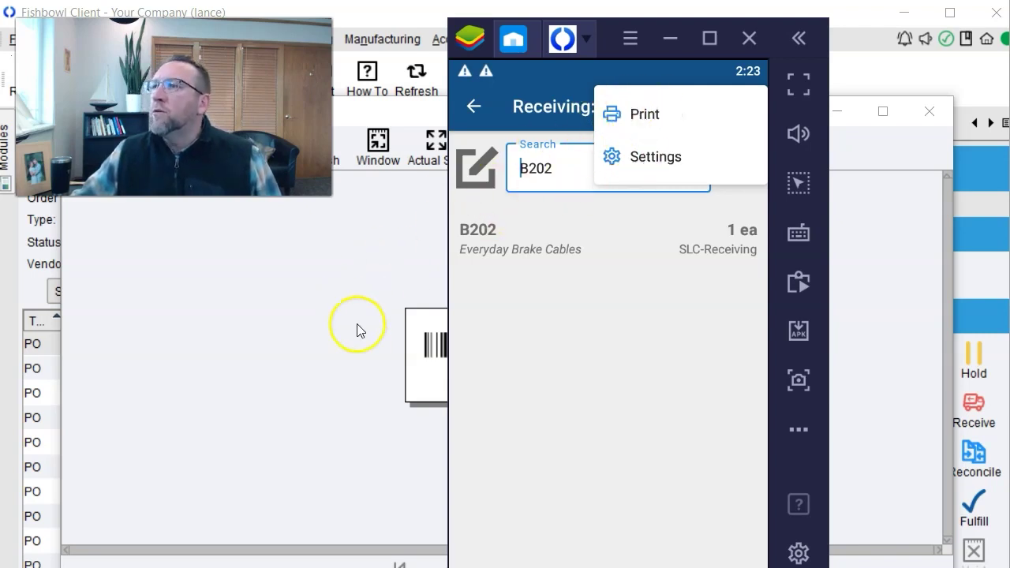
pyautogui.click(180, 255)
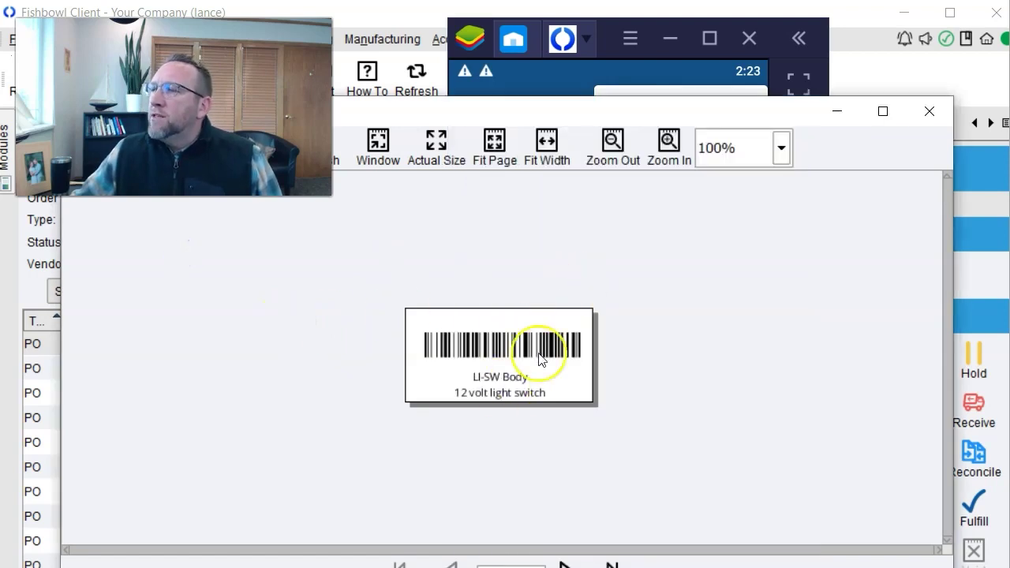
# Close the LI-SW Body label preview and show the Part Barcodes By PO One Off report details.
pyautogui.moveTo(458, 122); pyautogui.dragTo(712, 103)
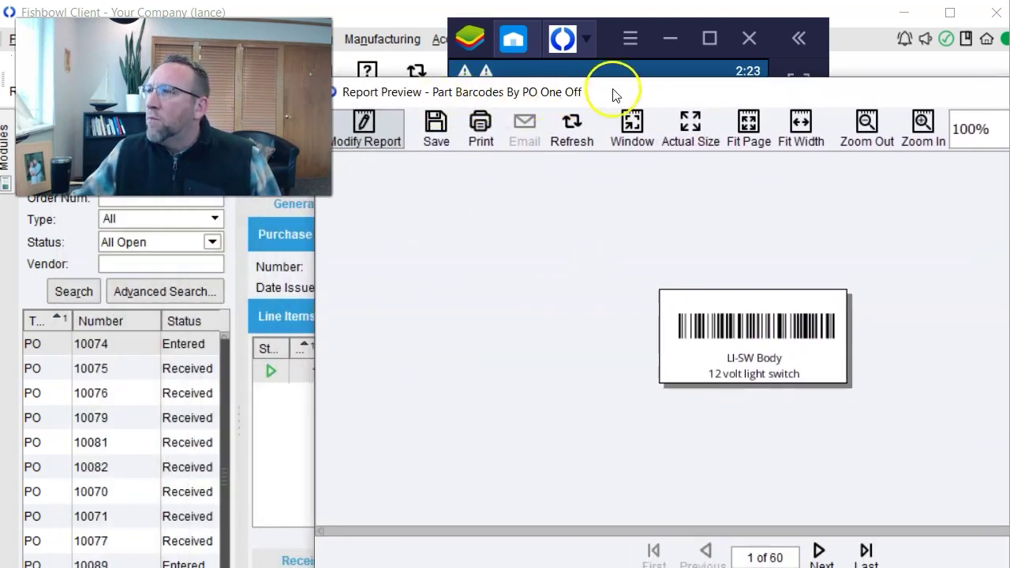
pyautogui.moveTo(766, 93); pyautogui.dragTo(533, 74)
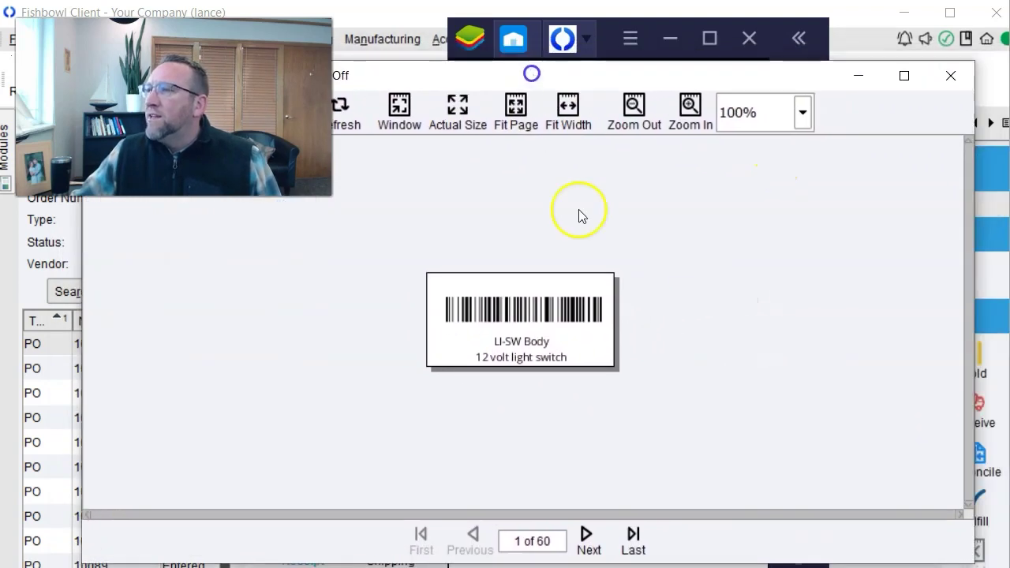
pyautogui.click(951, 75)
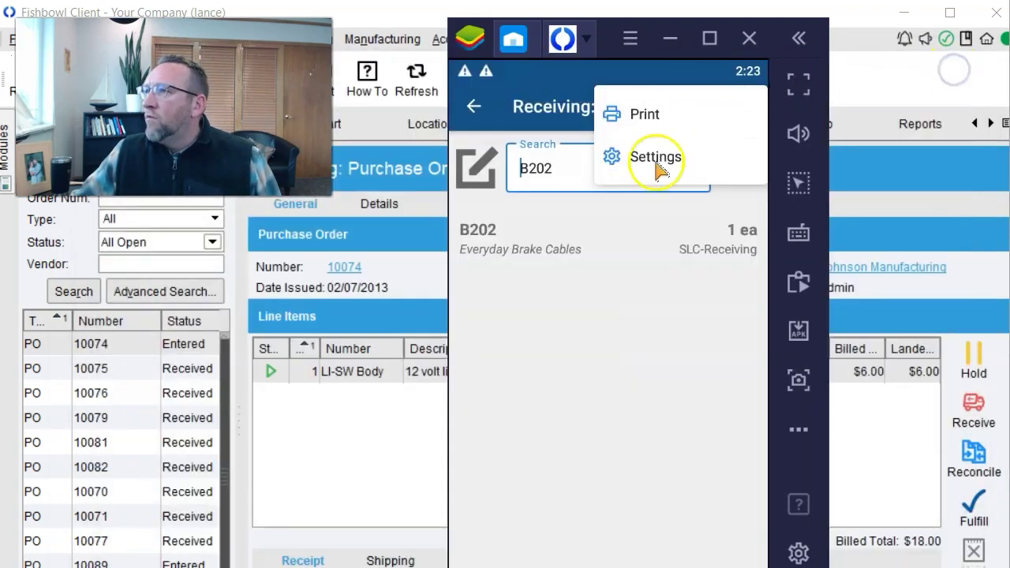
pyautogui.click(606, 327)
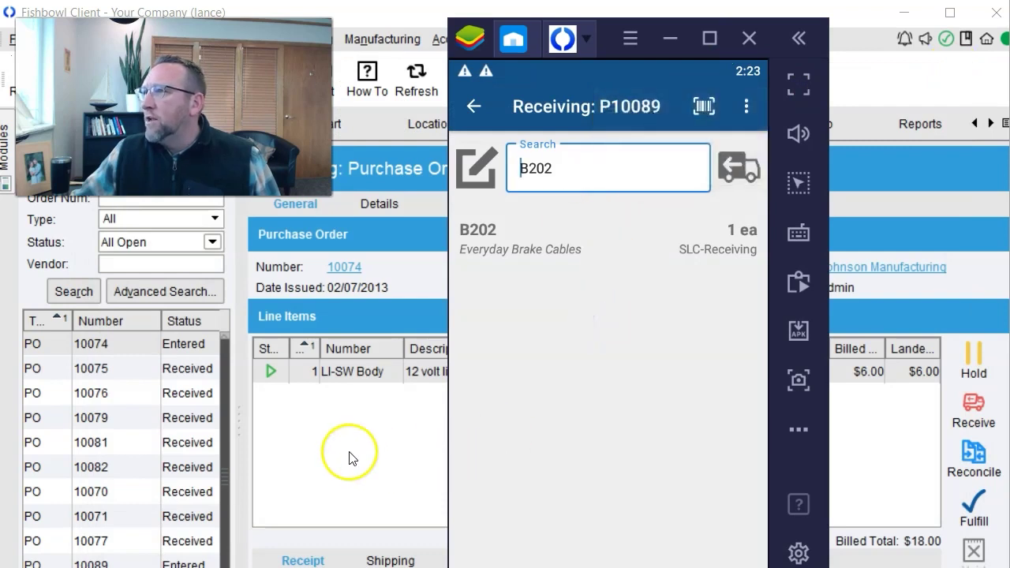
pyautogui.click(352, 458)
pyautogui.click(921, 124)
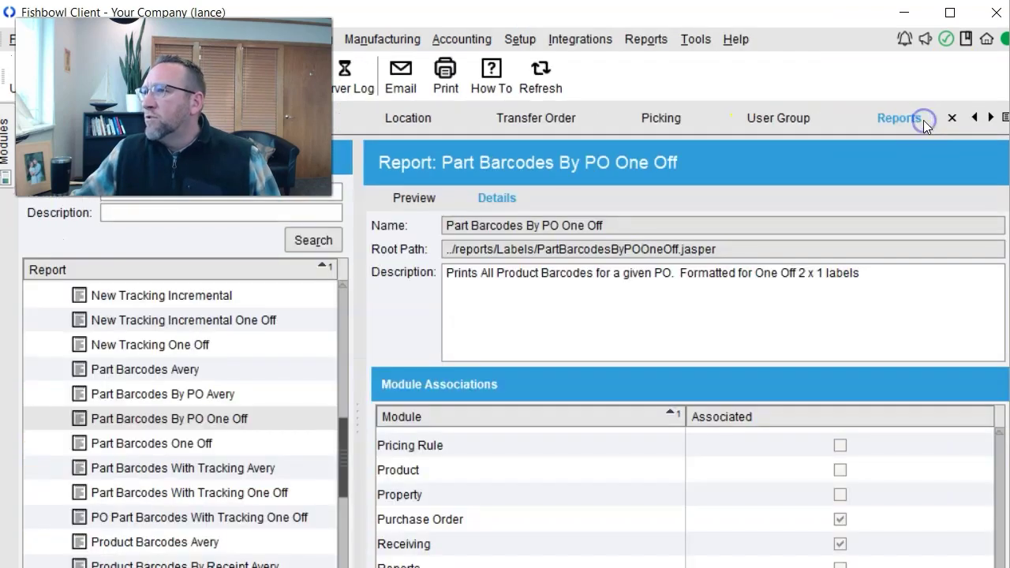
# Select Part Barcodes By PO One Off and open Module Options, enlarging its window.
pyautogui.click(414, 197)
pyautogui.click(215, 419)
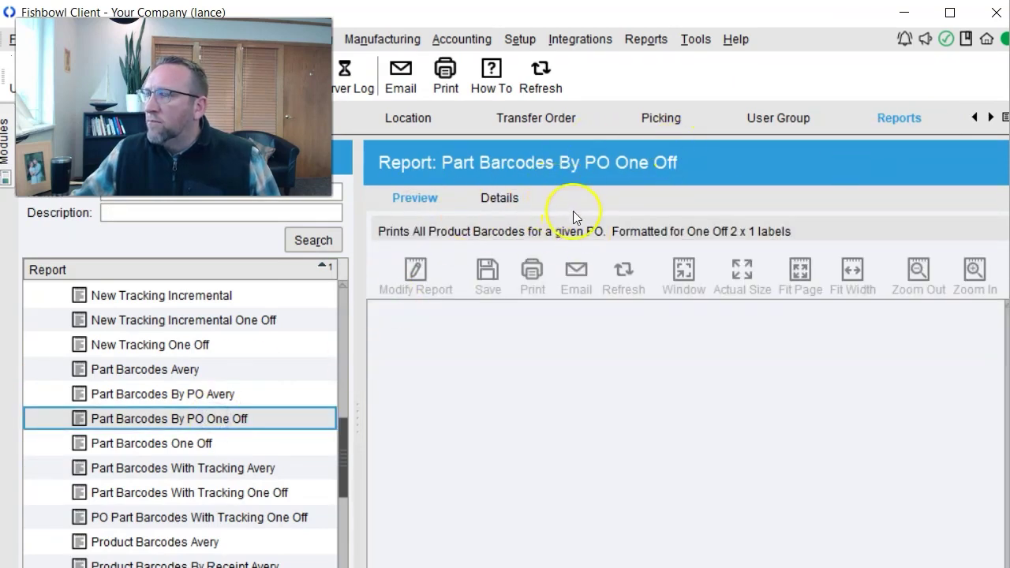
pyautogui.click(693, 40)
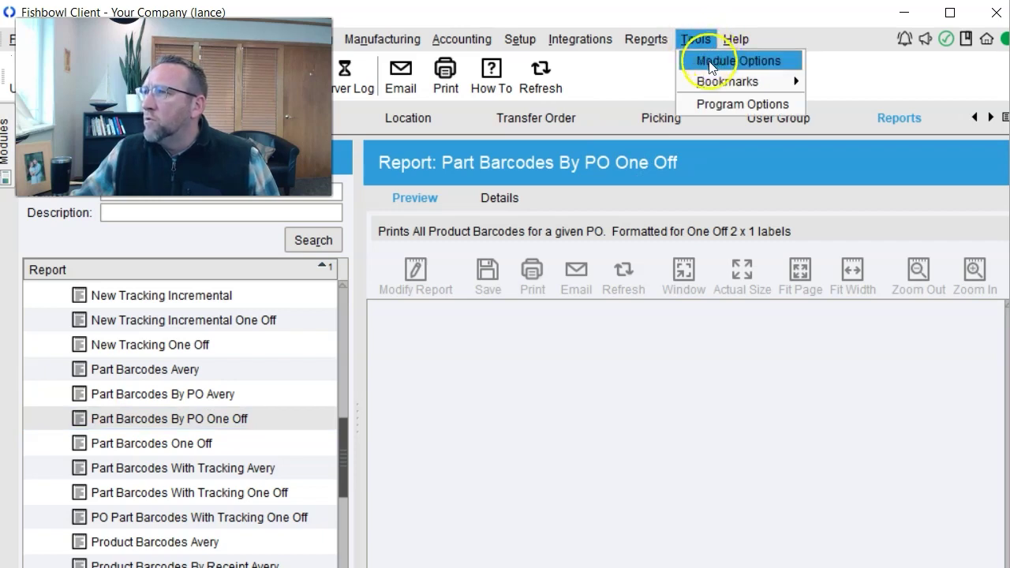
pyautogui.click(713, 66)
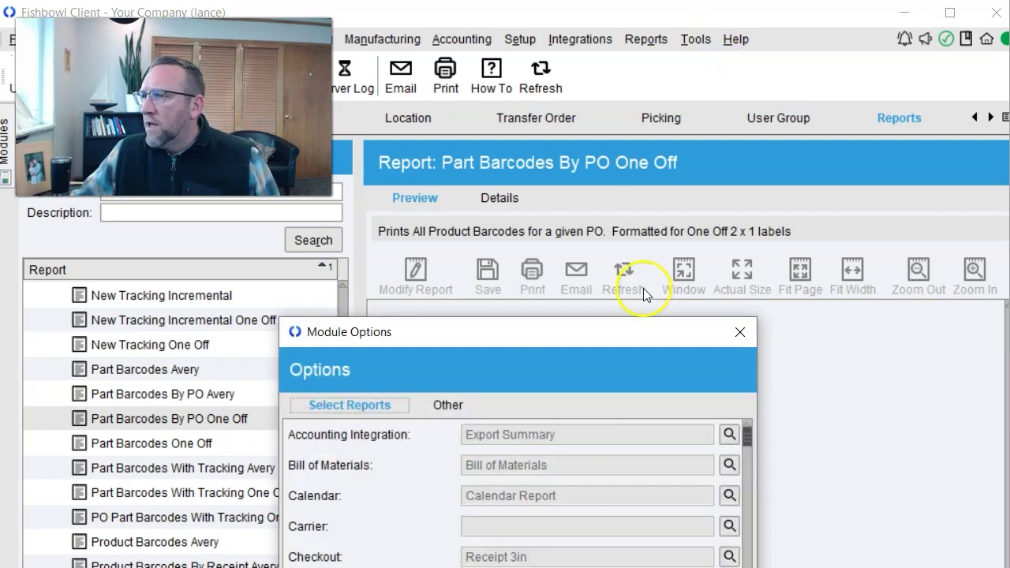
pyautogui.moveTo(605, 236); pyautogui.dragTo(662, 50)
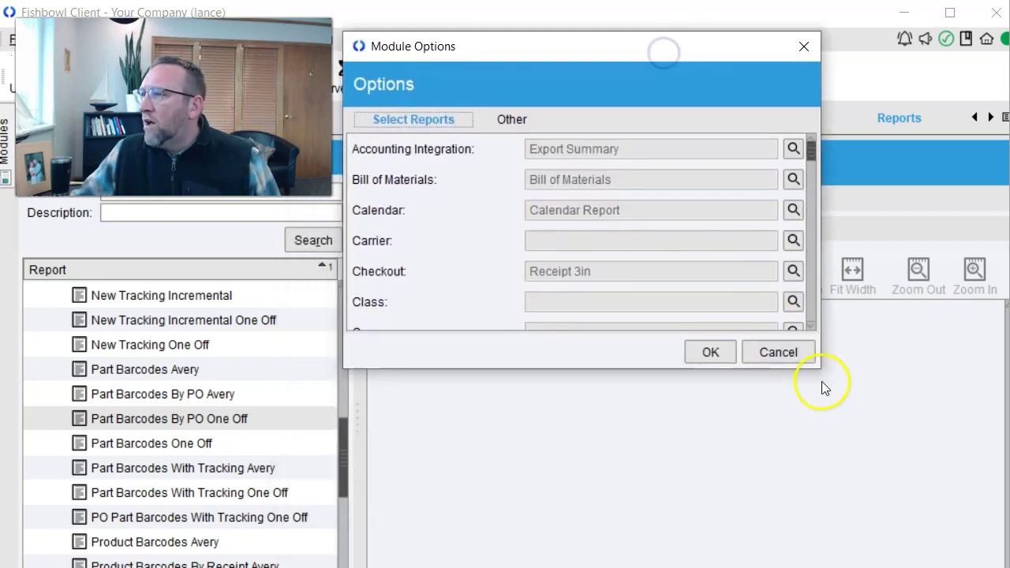
pyautogui.moveTo(825, 366); pyautogui.dragTo(899, 539)
pyautogui.moveTo(886, 190); pyautogui.dragTo(903, 391)
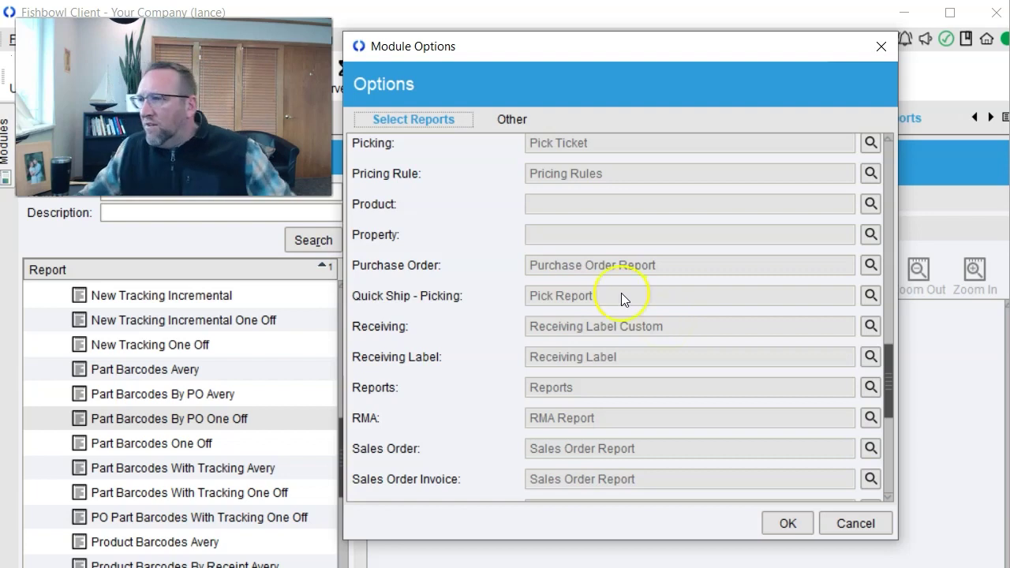
# Set Part Barcodes By PO One Off as Receiving's report, save, and return to the mobile order list.
pyautogui.click(870, 324)
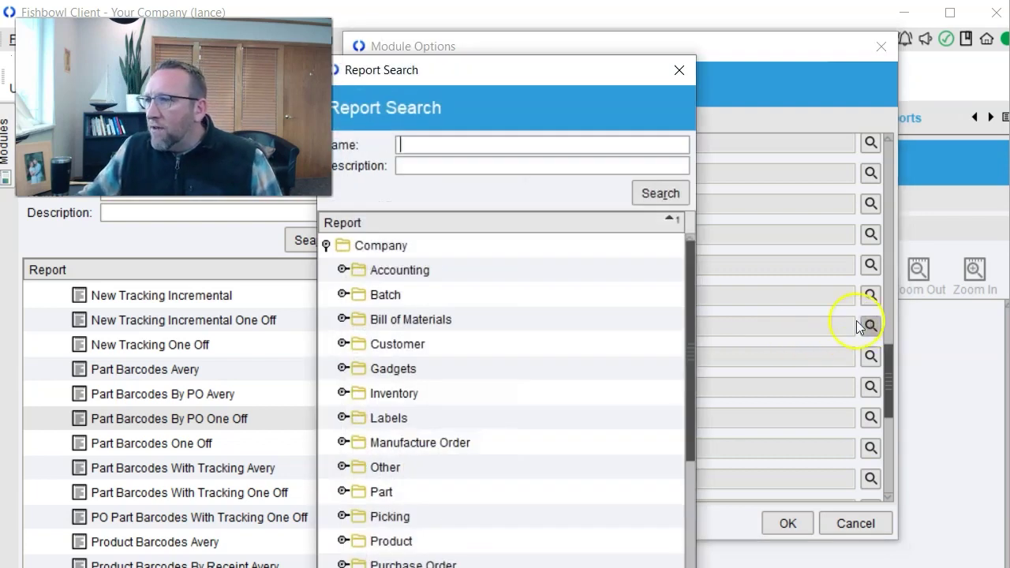
pyautogui.click(342, 417)
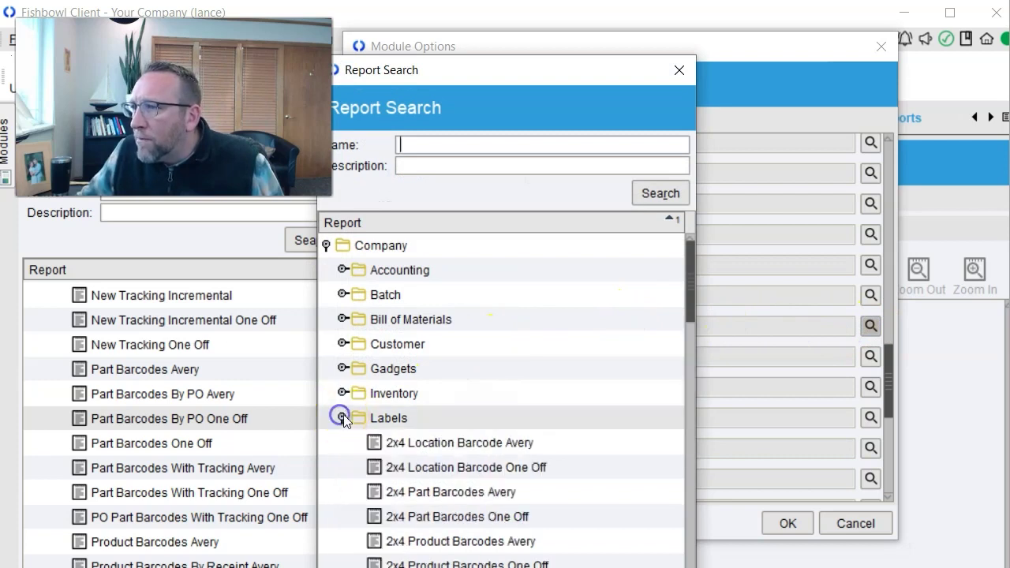
pyautogui.moveTo(689, 282); pyautogui.dragTo(707, 384)
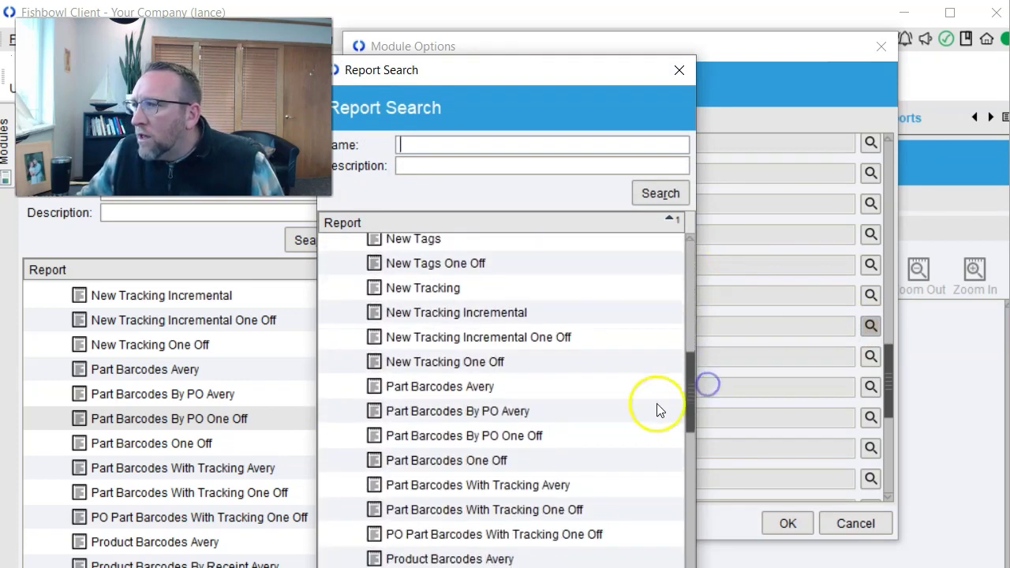
pyautogui.click(461, 438)
pyautogui.doubleClick(462, 436)
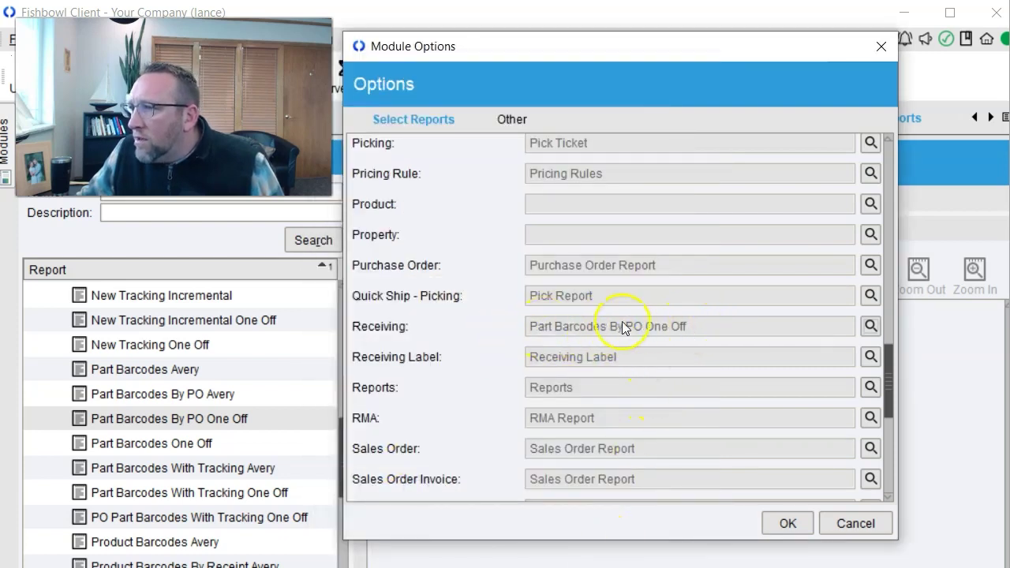
pyautogui.click(787, 523)
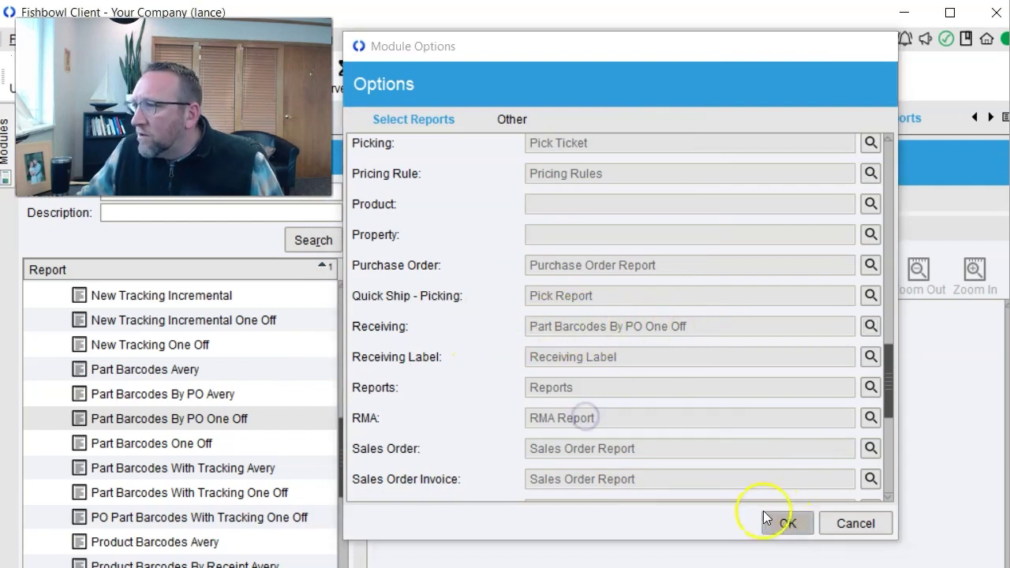
pyautogui.click(763, 519)
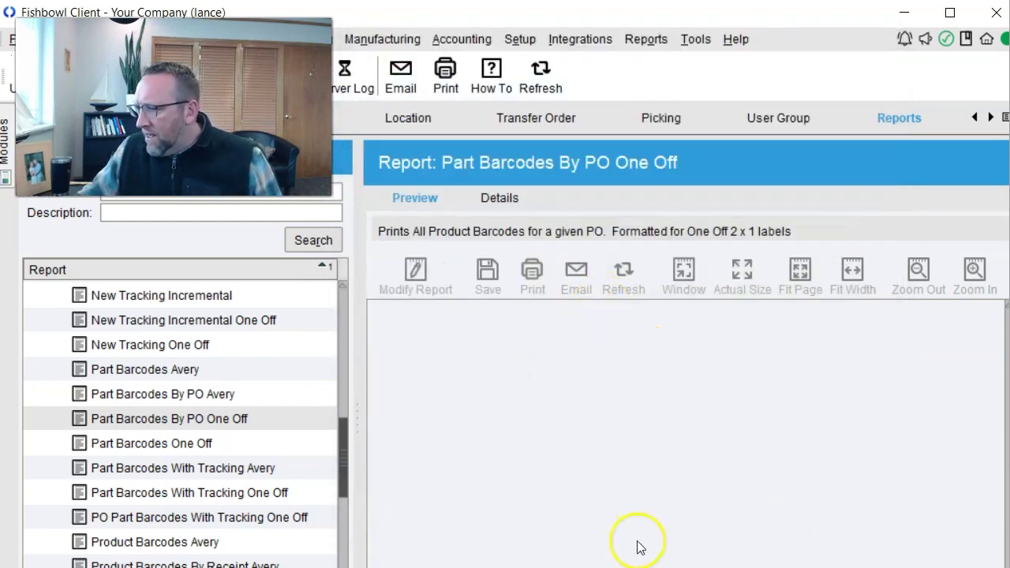
pyautogui.click(638, 567)
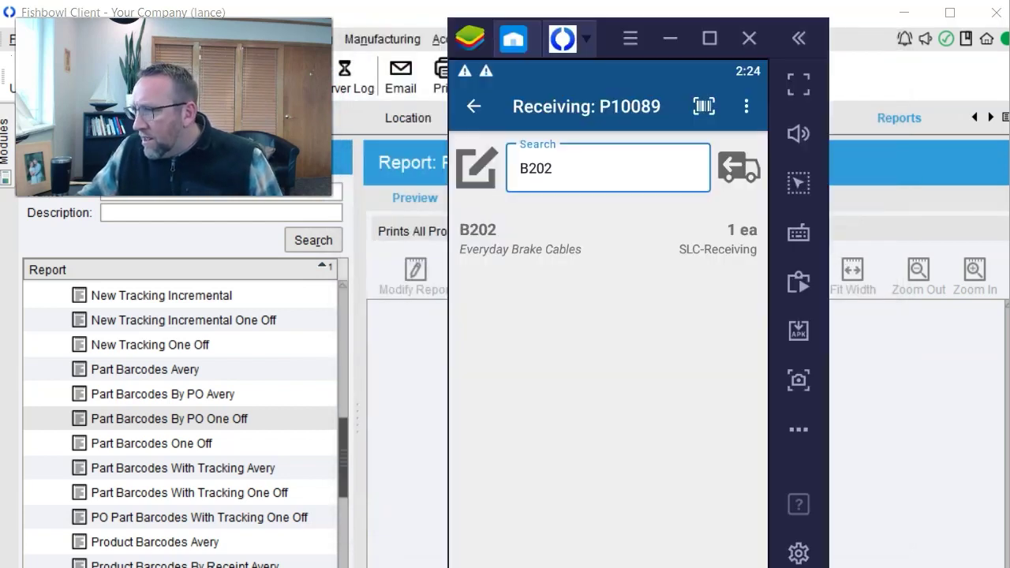
pyautogui.click(474, 105)
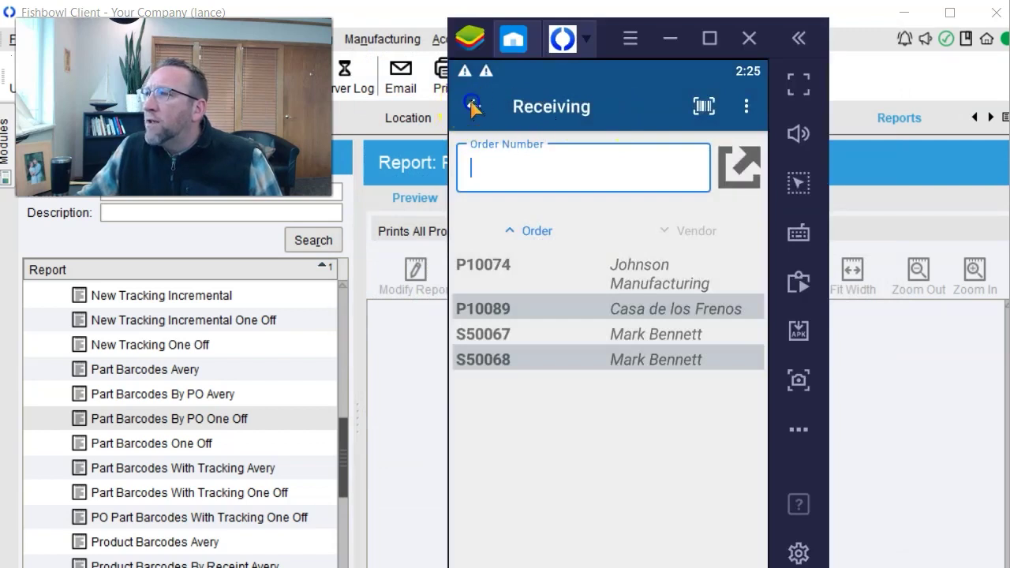
# Log out of Fishbowl Go, confirm, and log back in with the password.
pyautogui.click(471, 107)
pyautogui.click(703, 105)
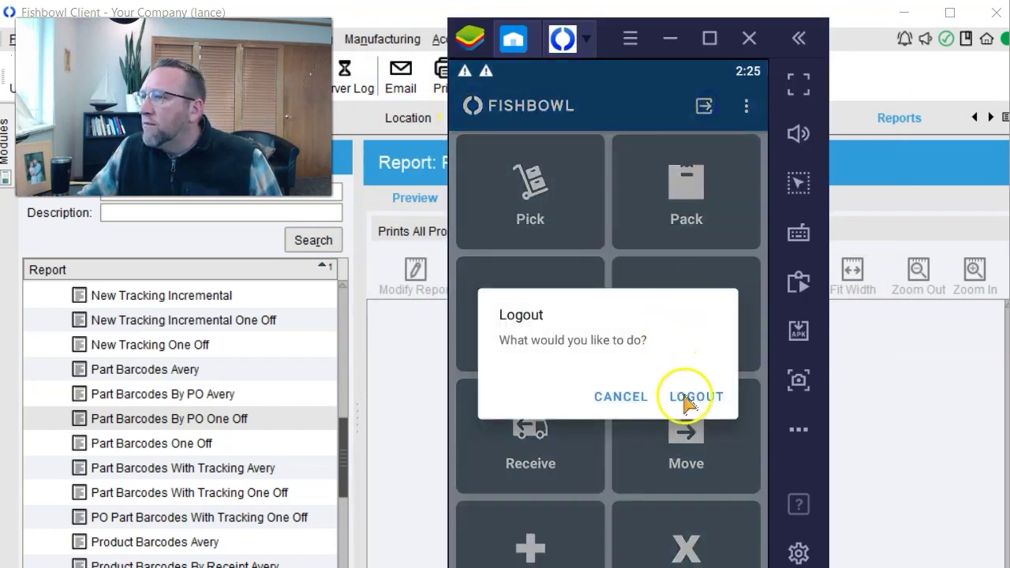
pyautogui.click(687, 397)
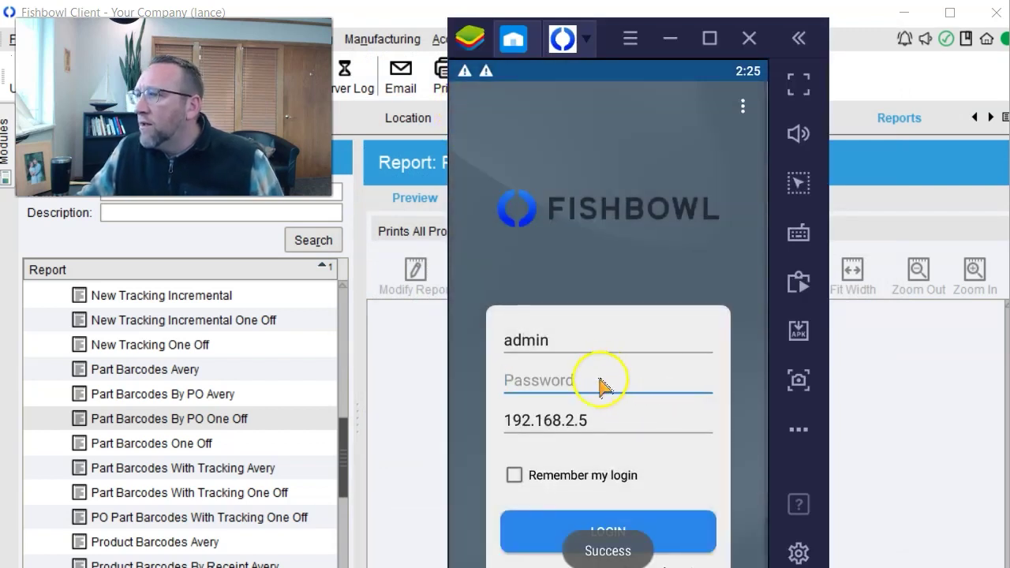
pyautogui.write('12')
pyautogui.press('Return')
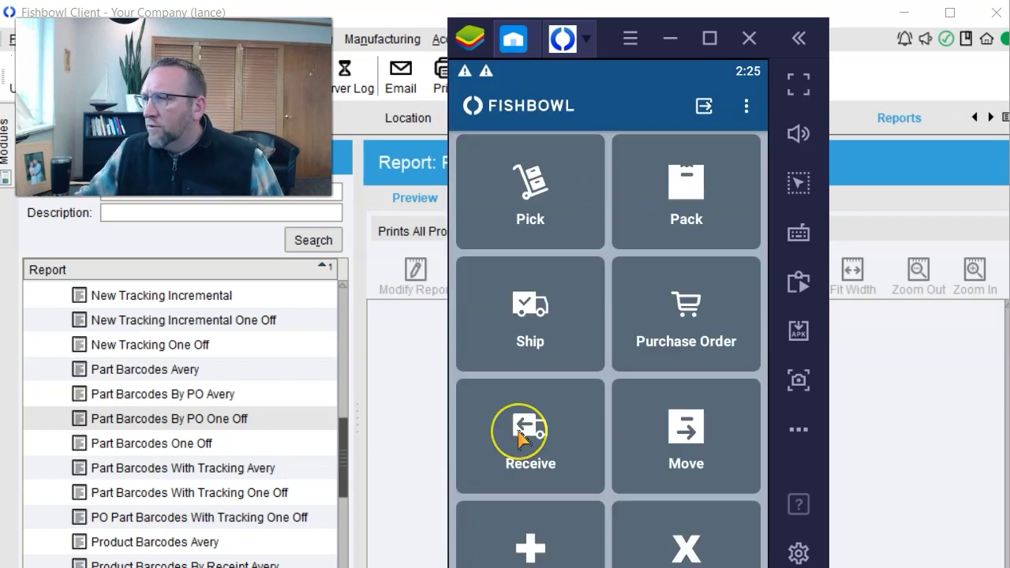
# Open receiving for order P10089 and print its part barcode labels from the options menu.
pyautogui.click(519, 438)
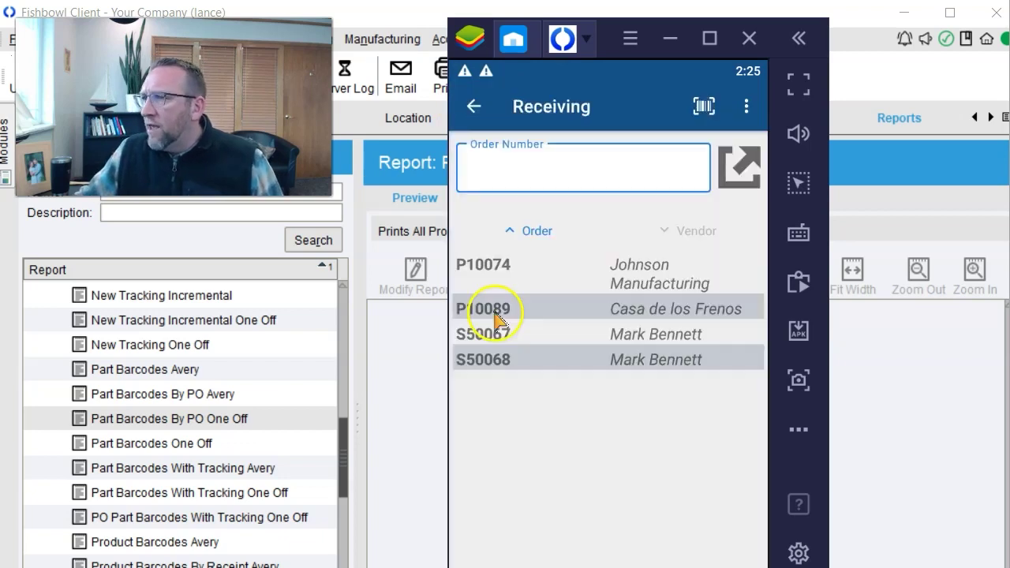
pyautogui.click(497, 313)
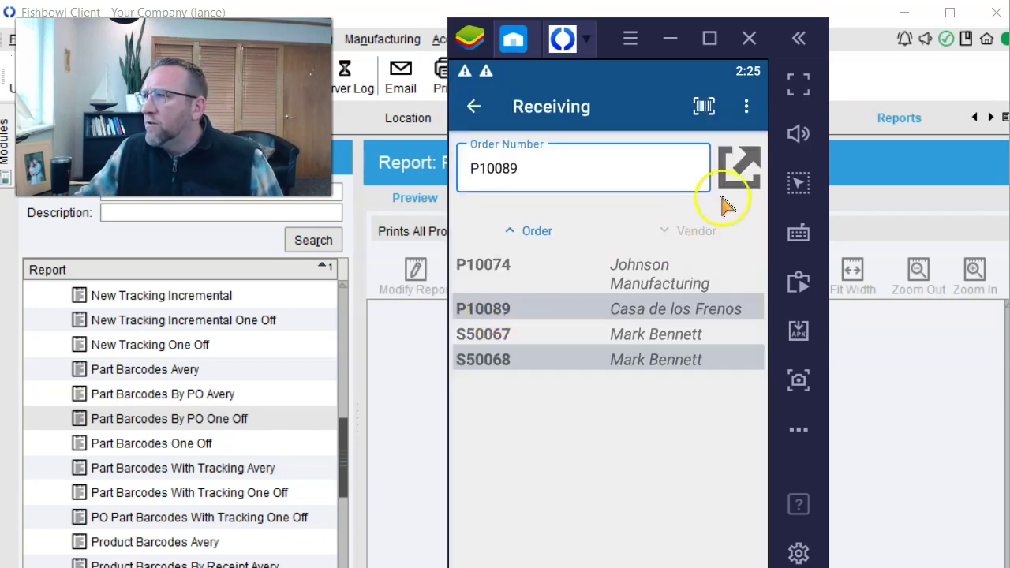
pyautogui.click(738, 168)
pyautogui.click(745, 106)
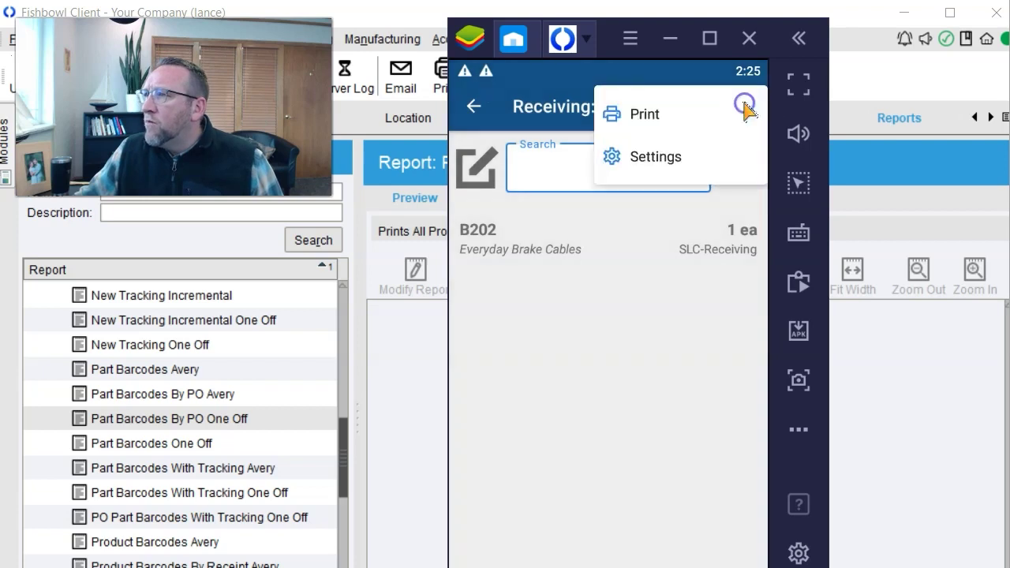
pyautogui.click(651, 117)
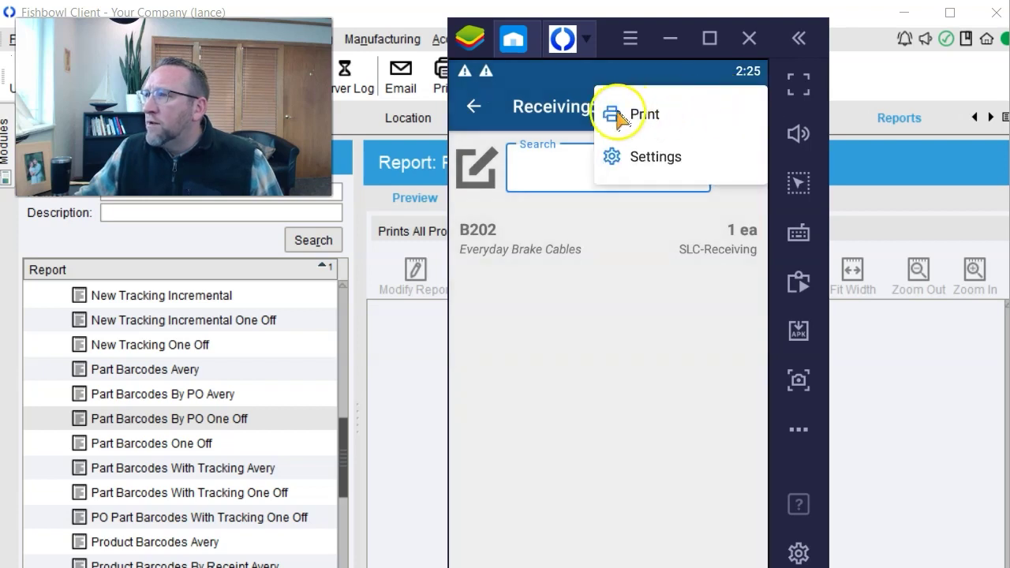
pyautogui.click(620, 117)
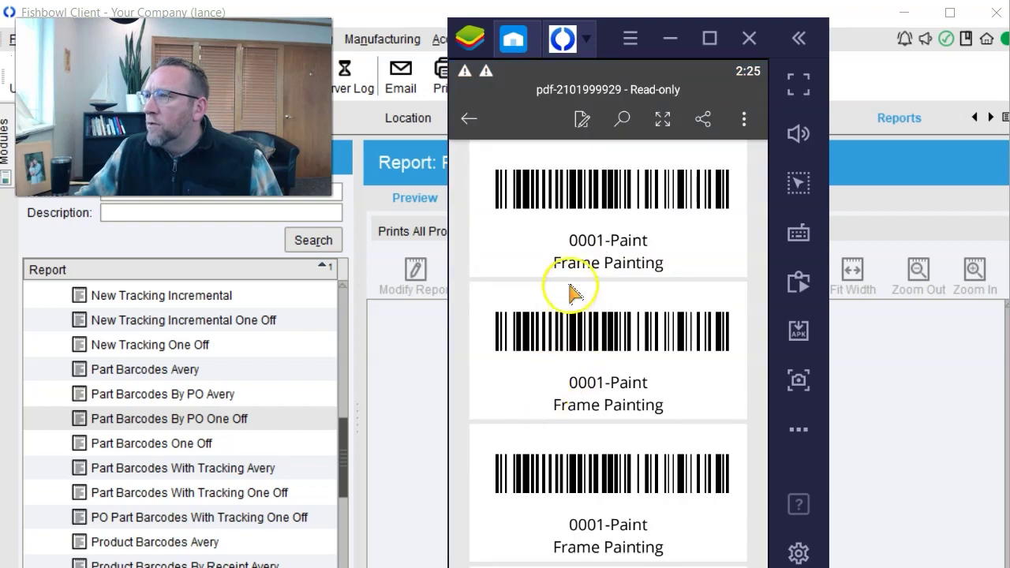
pyautogui.scroll(-5, 572, 290)
pyautogui.scroll(1, 571, 292)
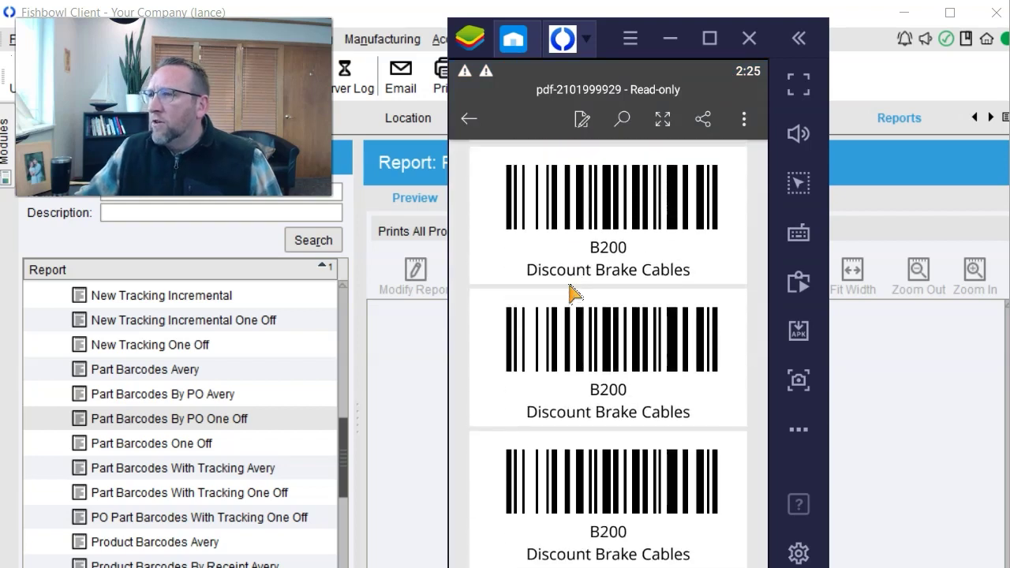
pyautogui.click(617, 280)
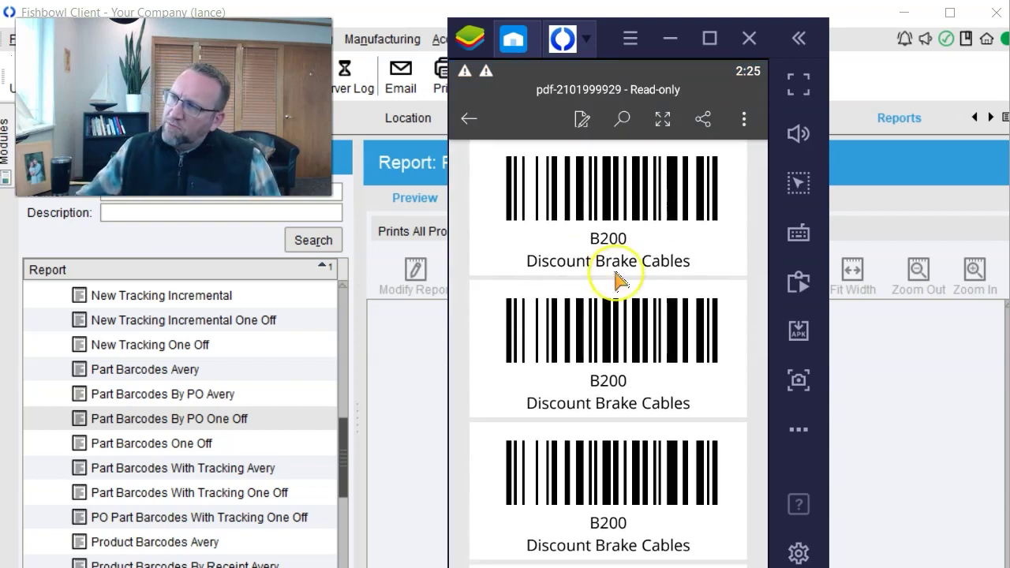
pyautogui.scroll(-3, 617, 280)
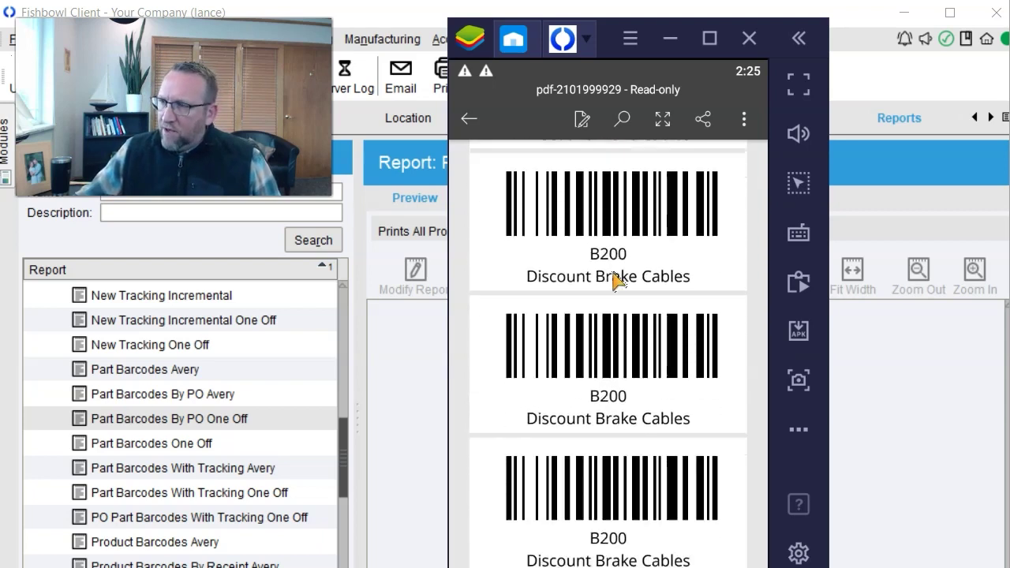
pyautogui.scroll(-1, 617, 280)
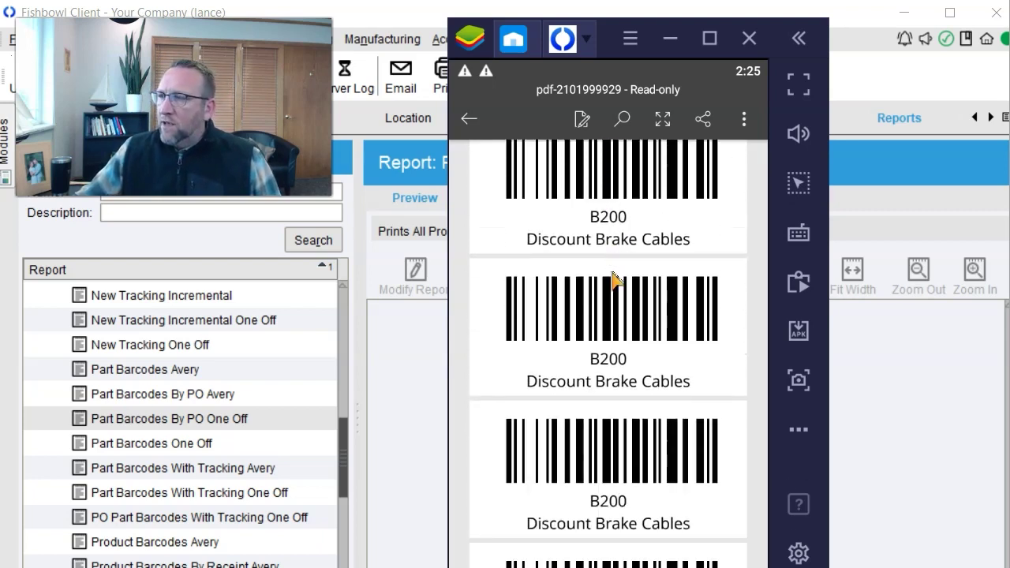
pyautogui.click(612, 312)
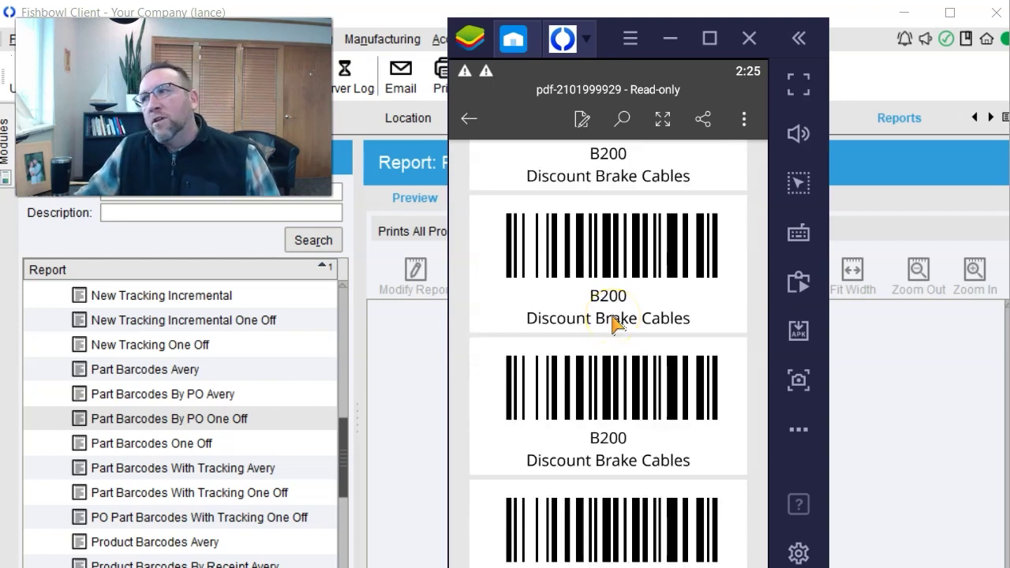
pyautogui.scroll(-5, 614, 319)
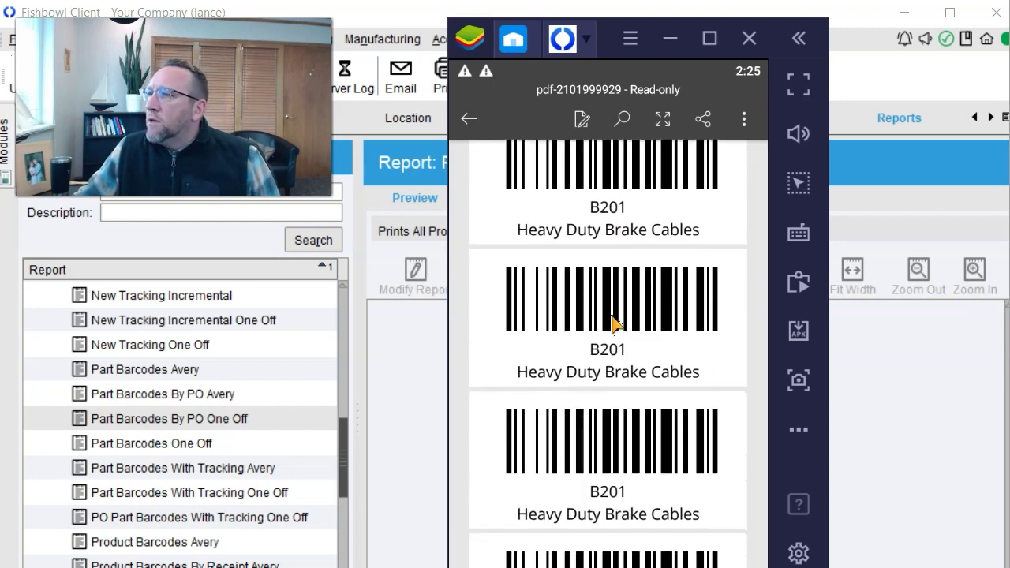
pyautogui.scroll(-2, 667, 384)
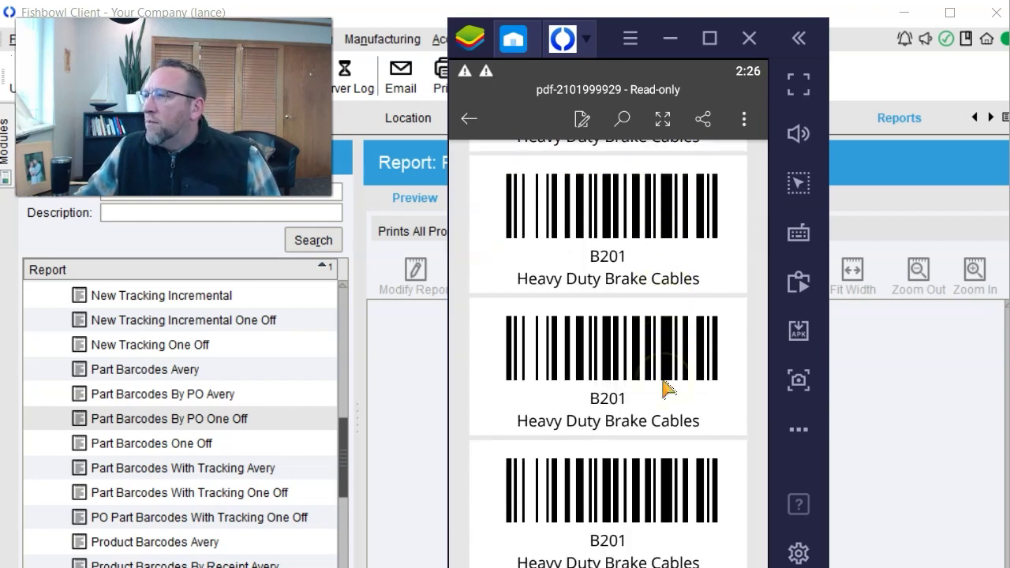
pyautogui.scroll(-3, 664, 388)
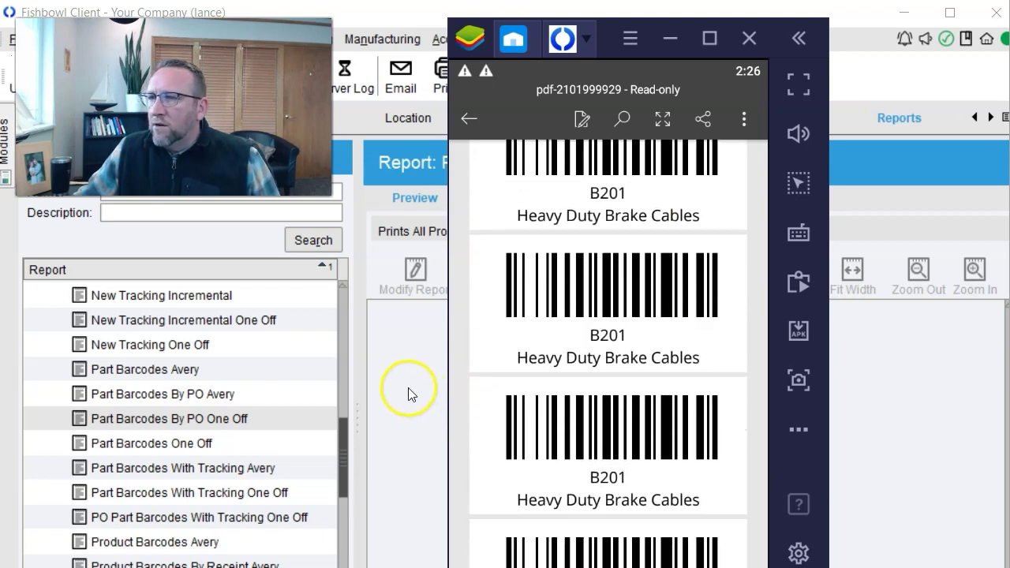
pyautogui.click(586, 37)
# Search part B202 on Fishbowl Go's P10089 receiving screen, then switch to Fishbowl Client.
pyautogui.click(642, 91)
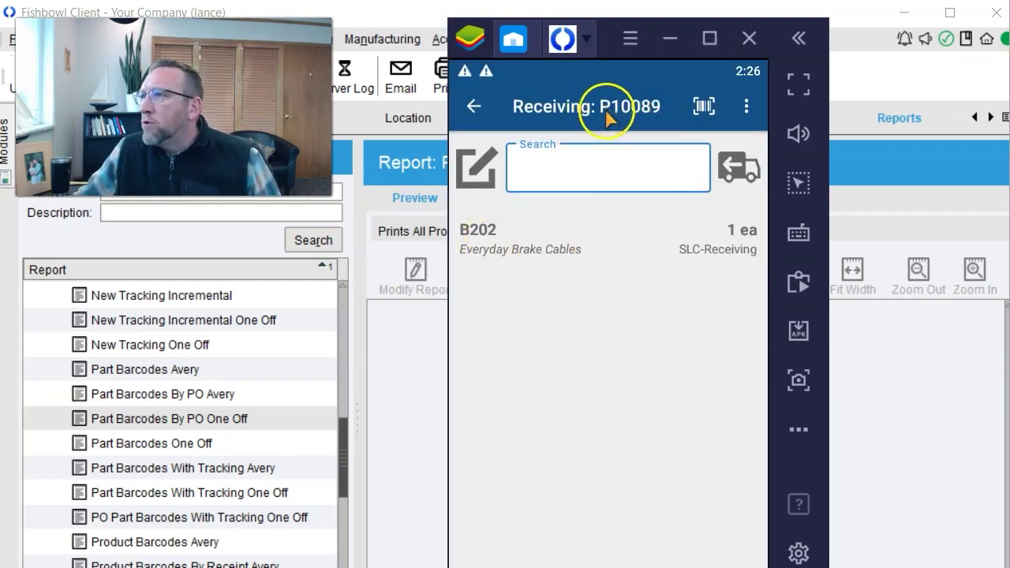
pyautogui.write('B202')
pyautogui.click(497, 236)
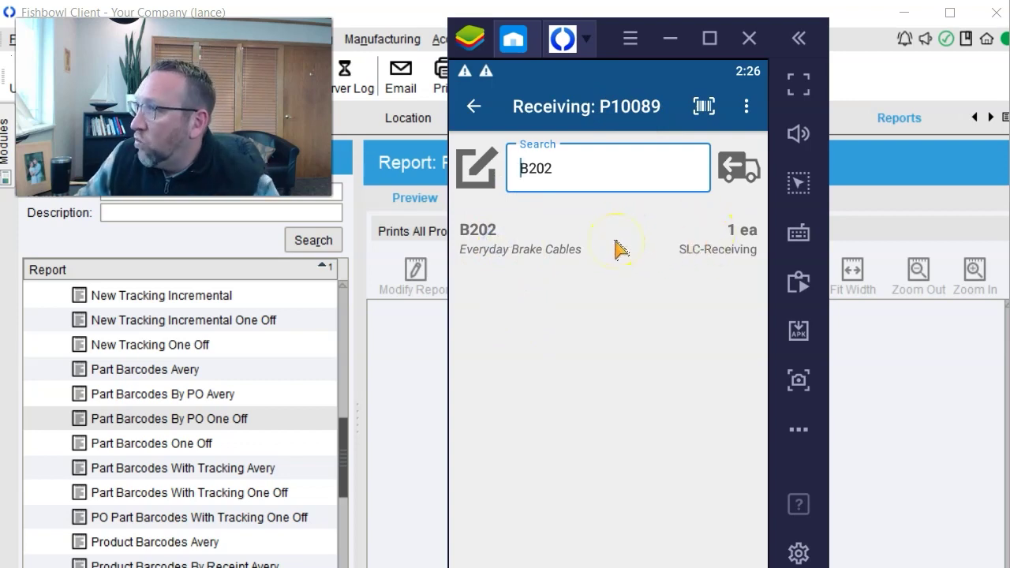
pyautogui.click(444, 197)
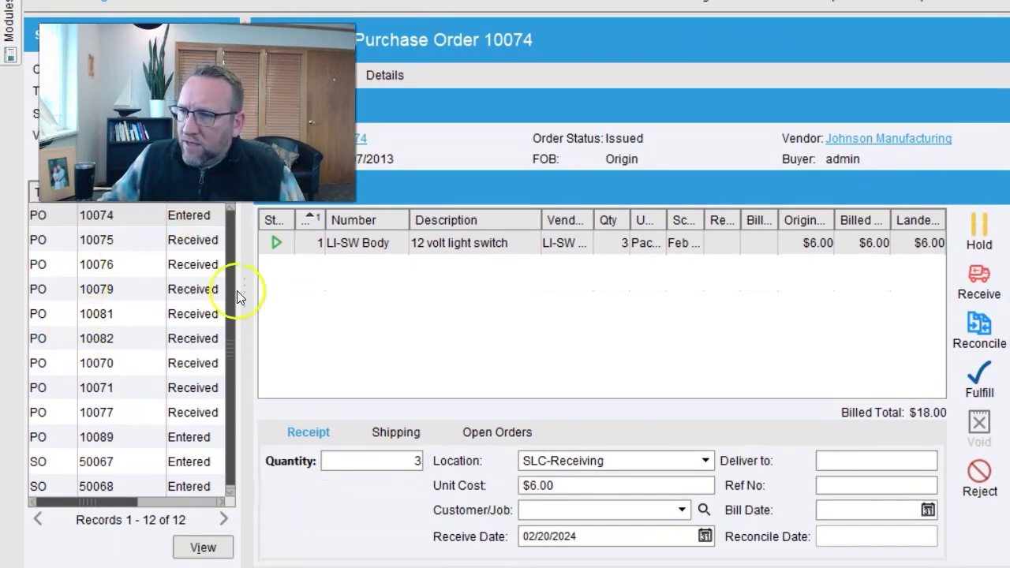
# Widen the order list, filter it to Entered, and select PO 10074's LI-SW Body line.
pyautogui.moveTo(237, 289); pyautogui.dragTo(335, 300)
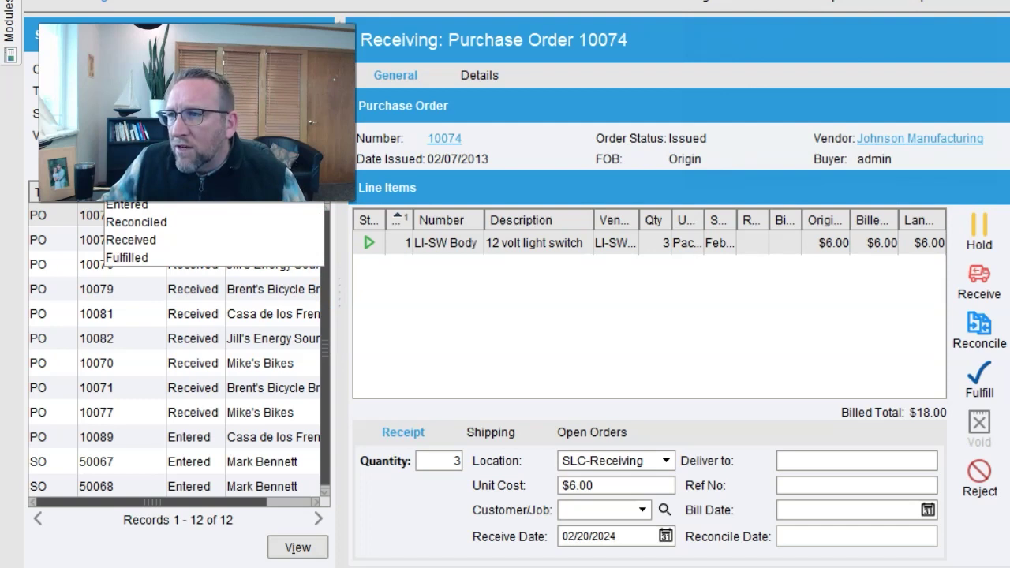
pyautogui.press('Return')
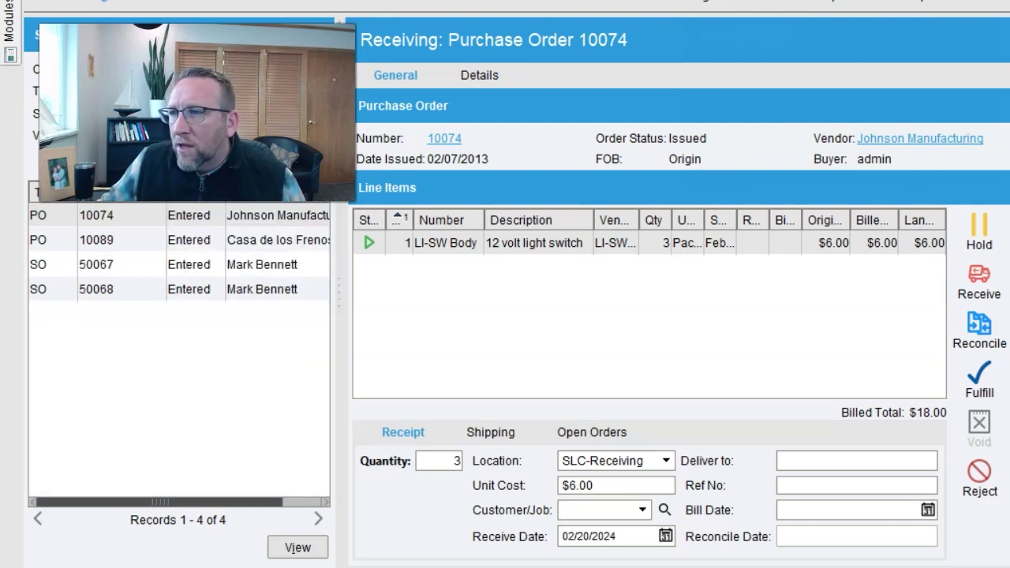
pyautogui.click(117, 241)
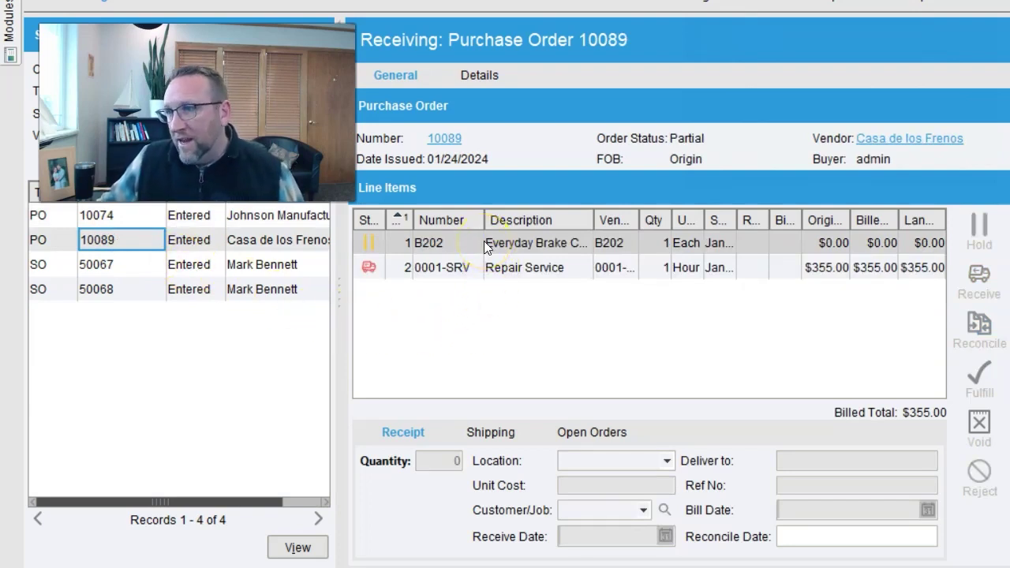
pyautogui.click(196, 220)
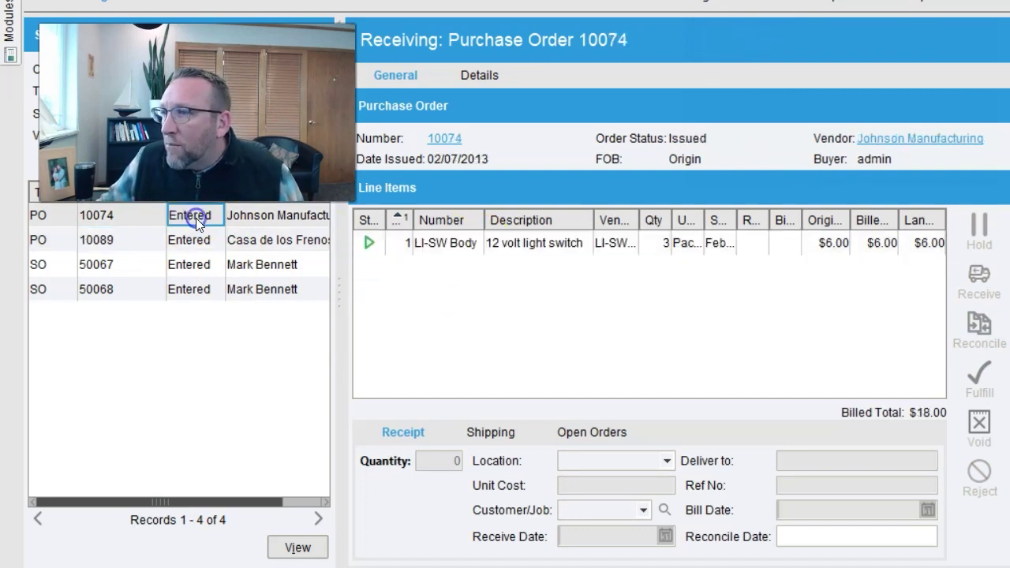
pyautogui.click(436, 243)
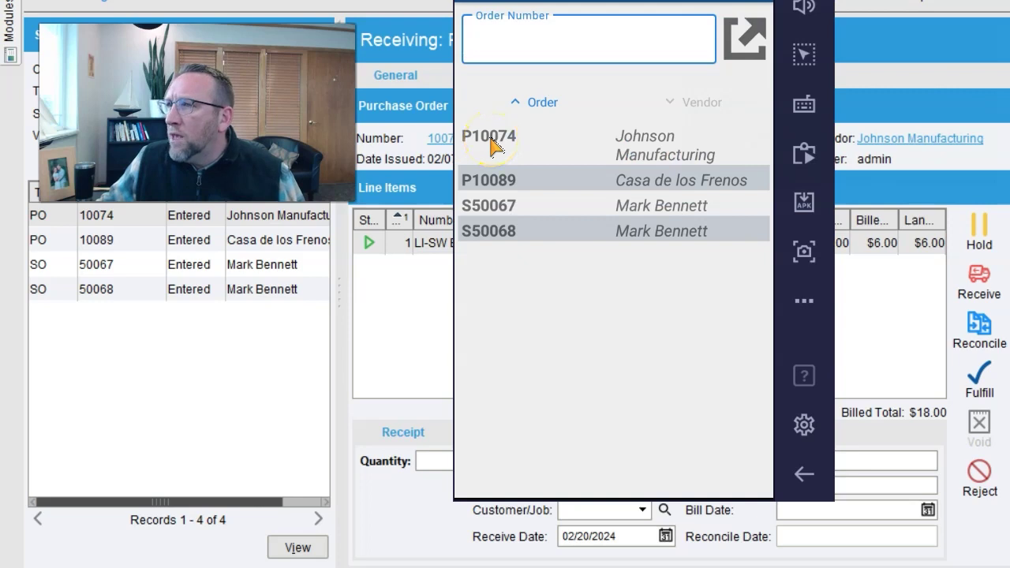
# Select order P10074 in the Fishbowl Go receiving order list.
pyautogui.click(490, 145)
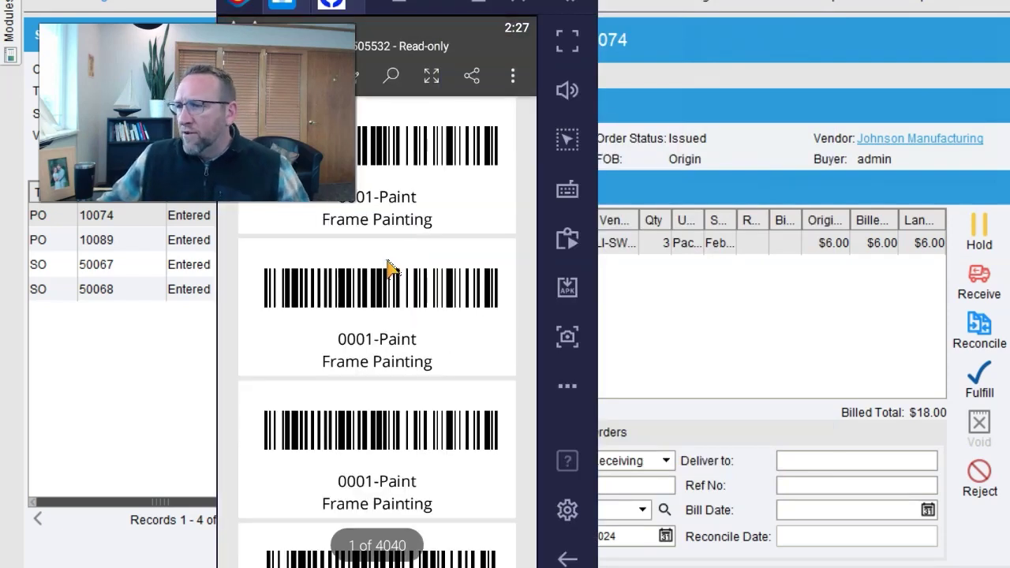
pyautogui.scroll(-2, 383, 221)
pyautogui.scroll(-3, 383, 224)
pyautogui.scroll(4, 371, 217)
pyautogui.scroll(-2, 363, 207)
pyautogui.scroll(-10, 360, 204)
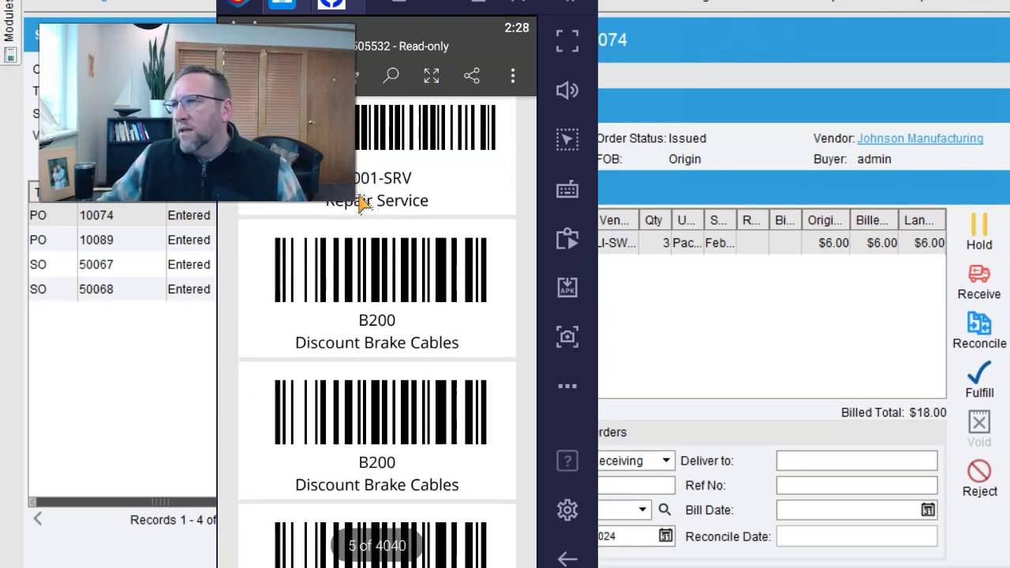
pyautogui.scroll(-10, 360, 204)
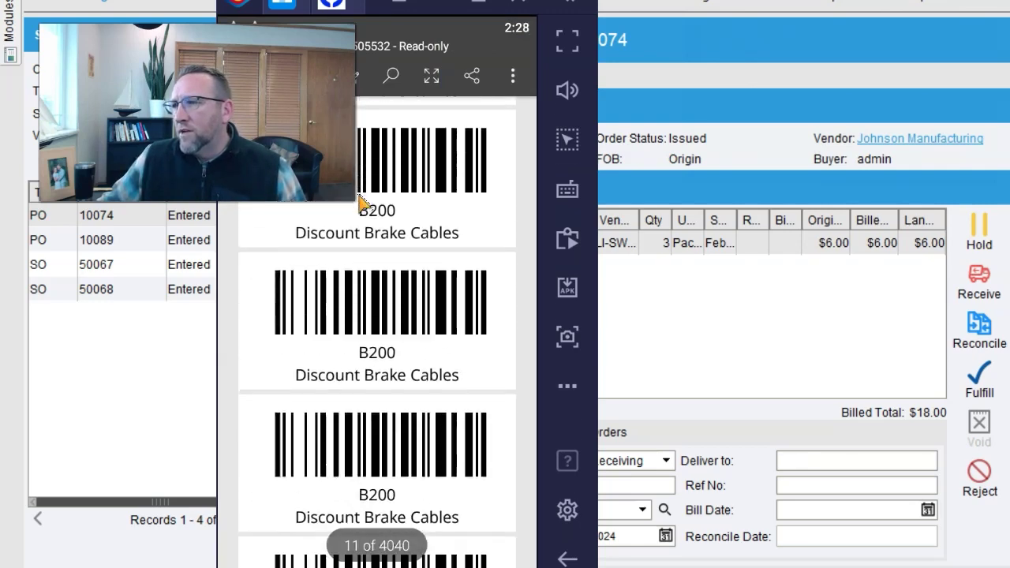
pyautogui.scroll(-10, 359, 204)
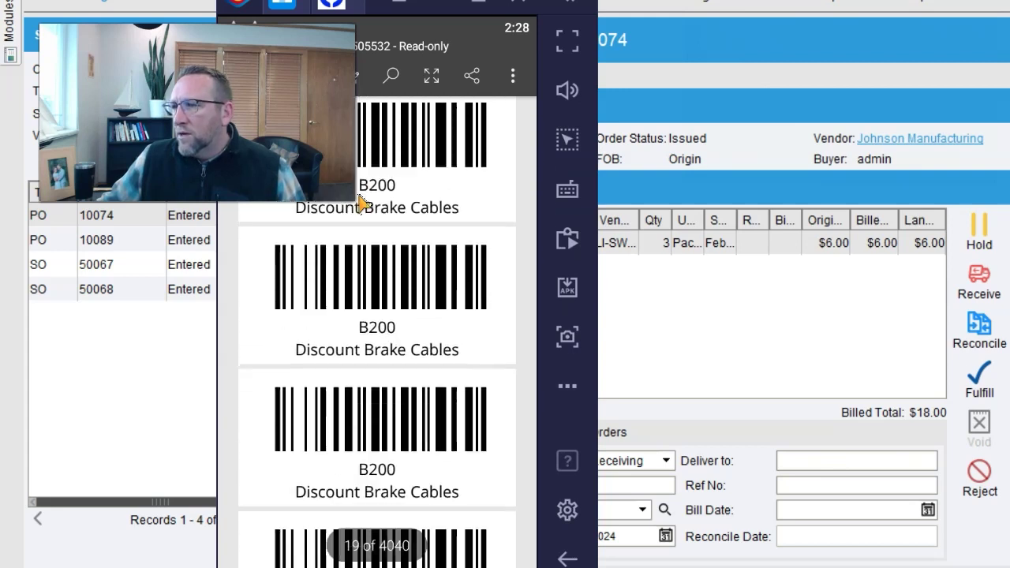
pyautogui.scroll(-5, 359, 204)
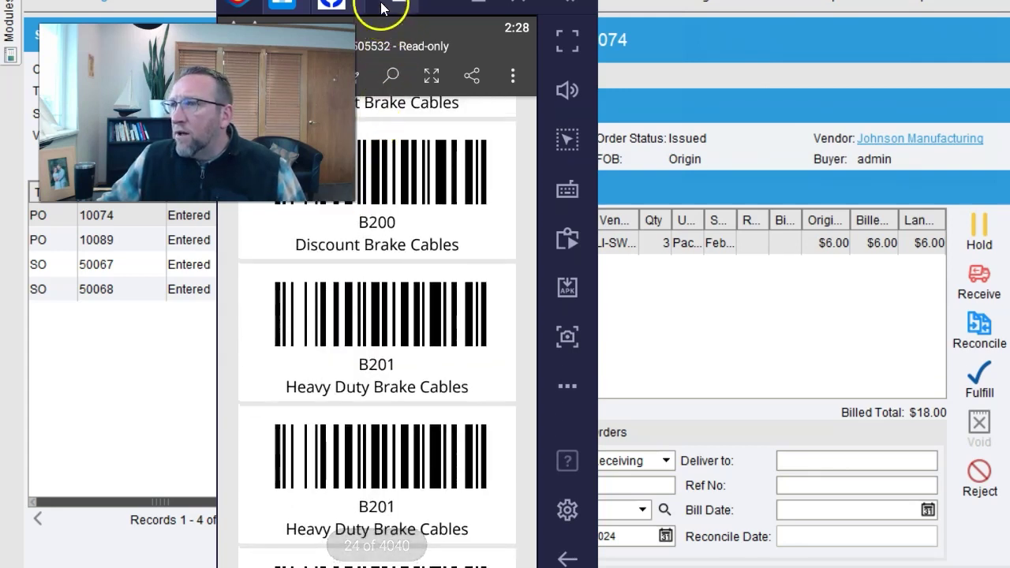
pyautogui.moveTo(387, 4); pyautogui.dragTo(385, 40)
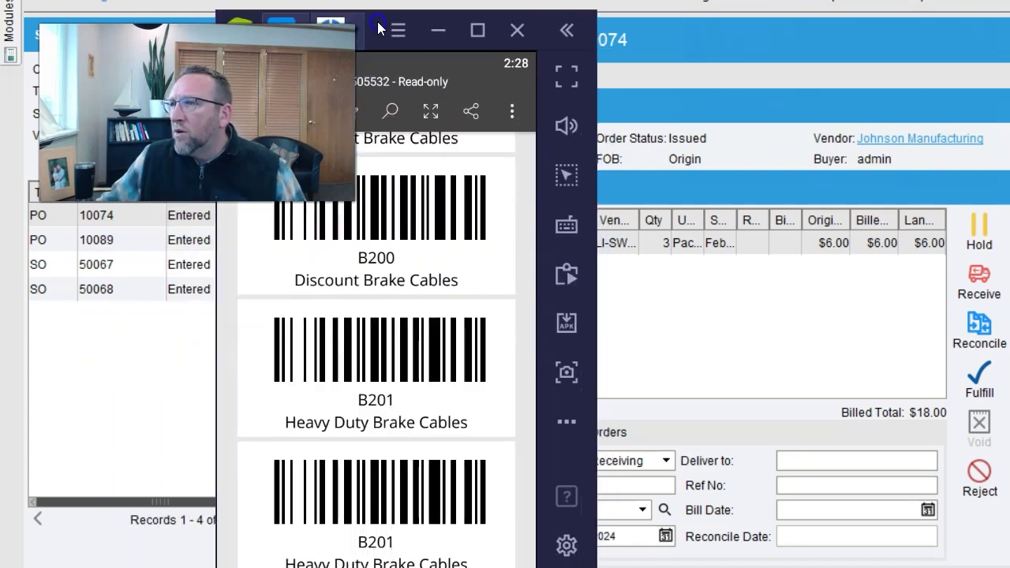
pyautogui.scroll(5, 418, 260)
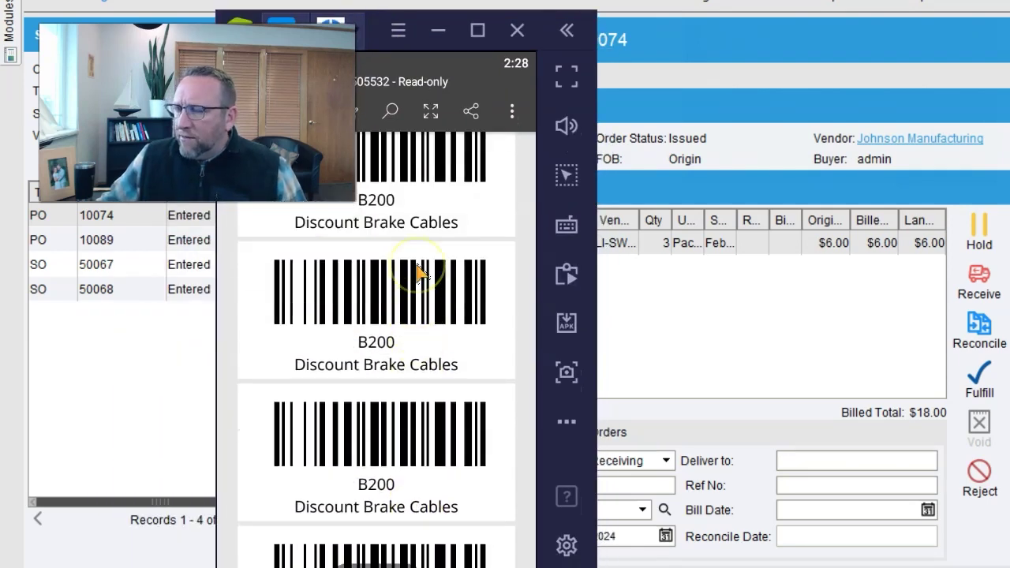
pyautogui.scroll(3, 418, 271)
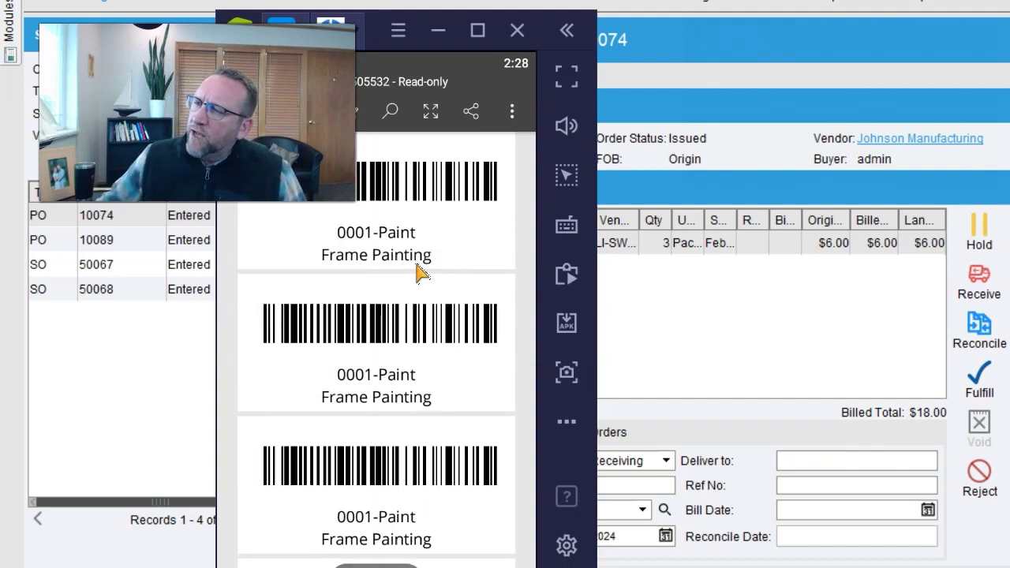
pyautogui.click(412, 244)
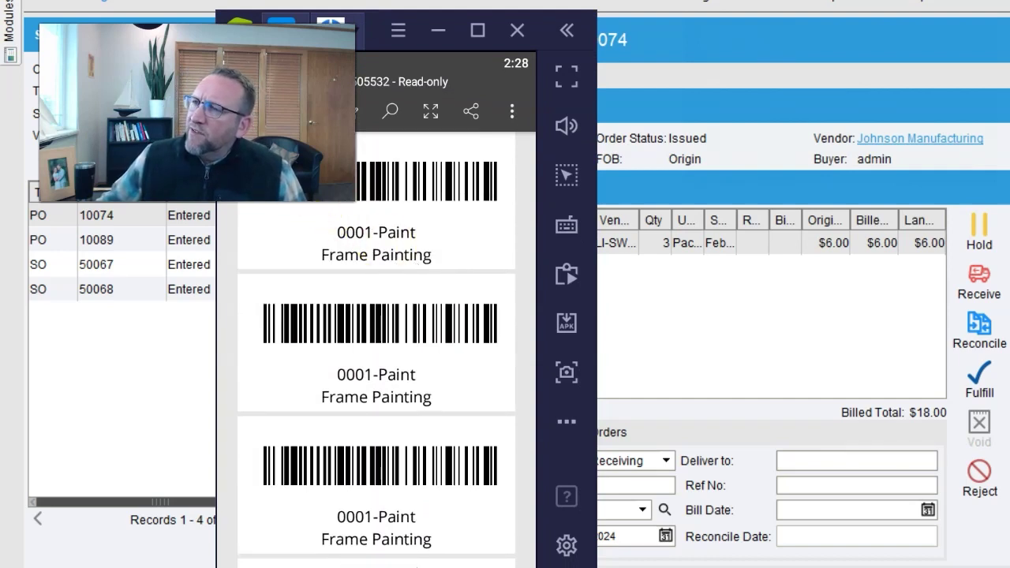